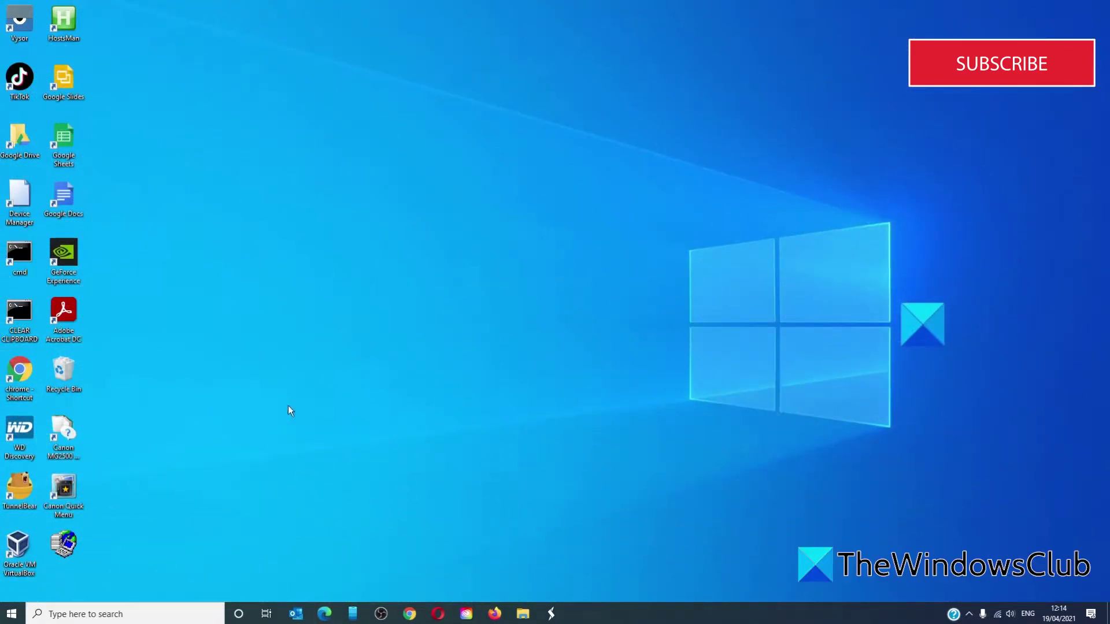
Reach Ease of Access from Start > Settings and make text bigger at 124%.
{"action": "left_click", "coordinate": [12, 619]}
{"action": "left_click", "coordinate": [20, 566]}
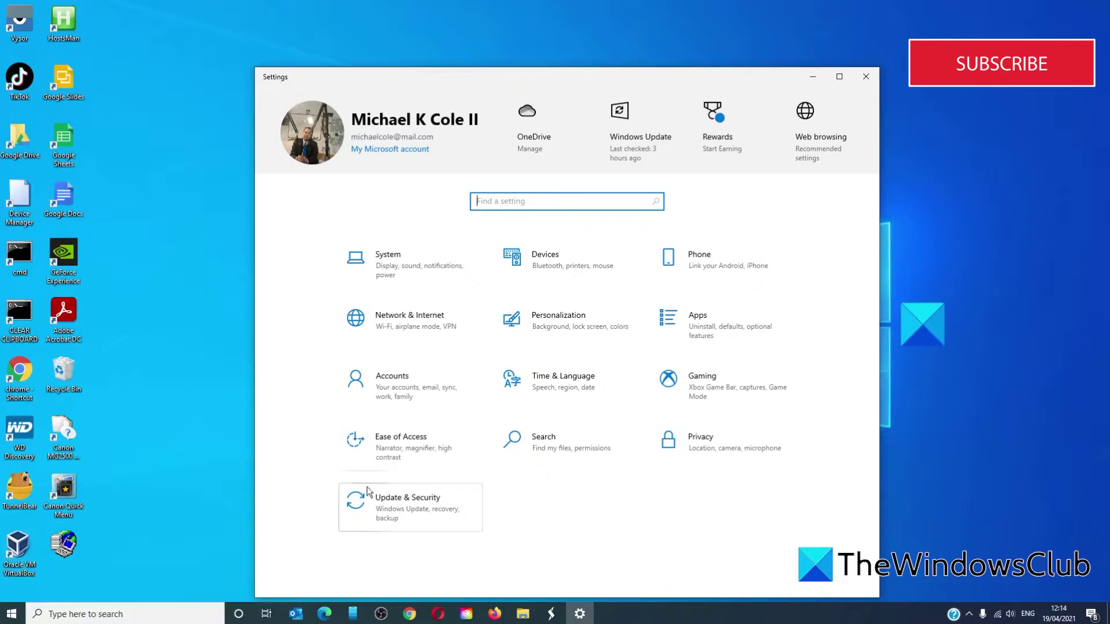
{"action": "left_click", "coordinate": [378, 443]}
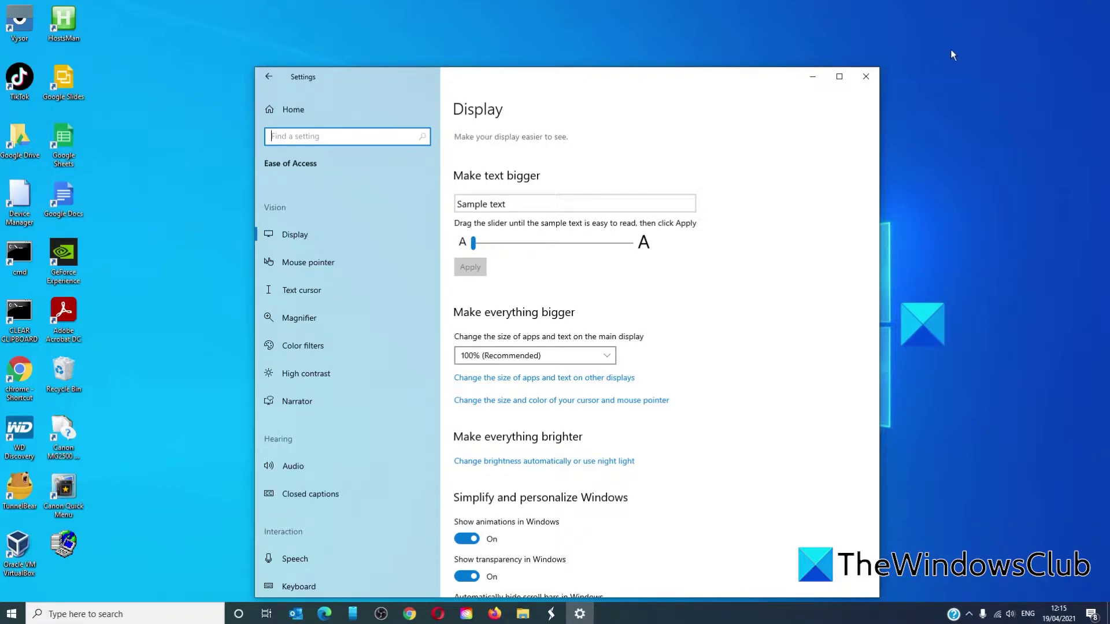
{"action": "mouse_move", "coordinate": [473, 243]}
{"action": "left_mouse_down"}
{"action": "mouse_move", "coordinate": [546, 249]}
{"action": "mouse_move", "coordinate": [505, 249]}
{"action": "left_mouse_up"}
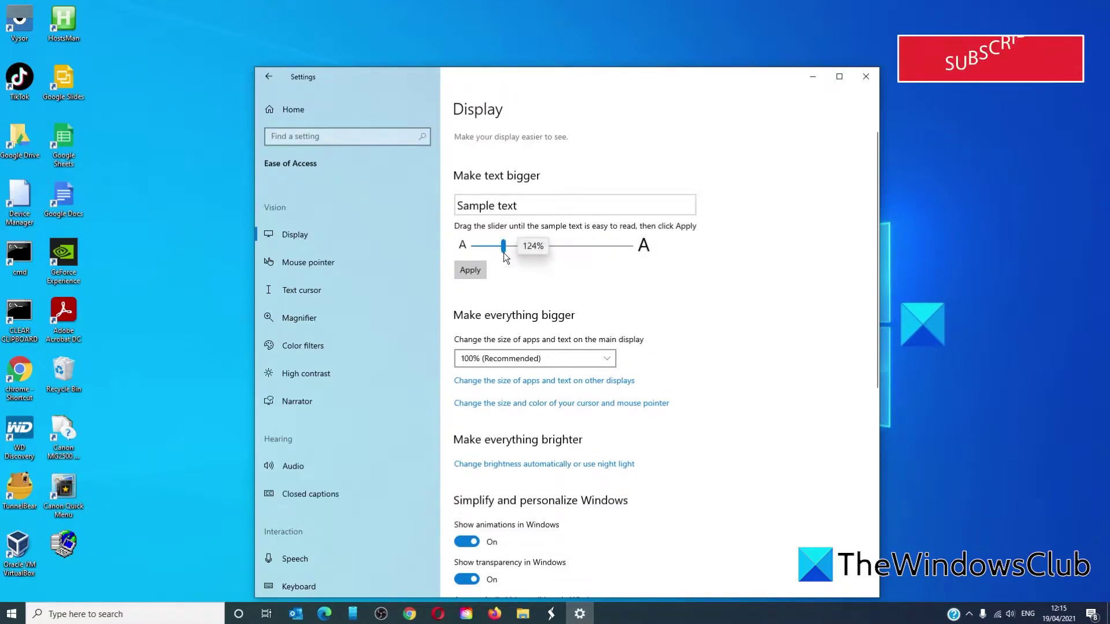
{"action": "scroll", "coordinate": [648, 356], "scroll_direction": "down", "scroll_amount": 3}
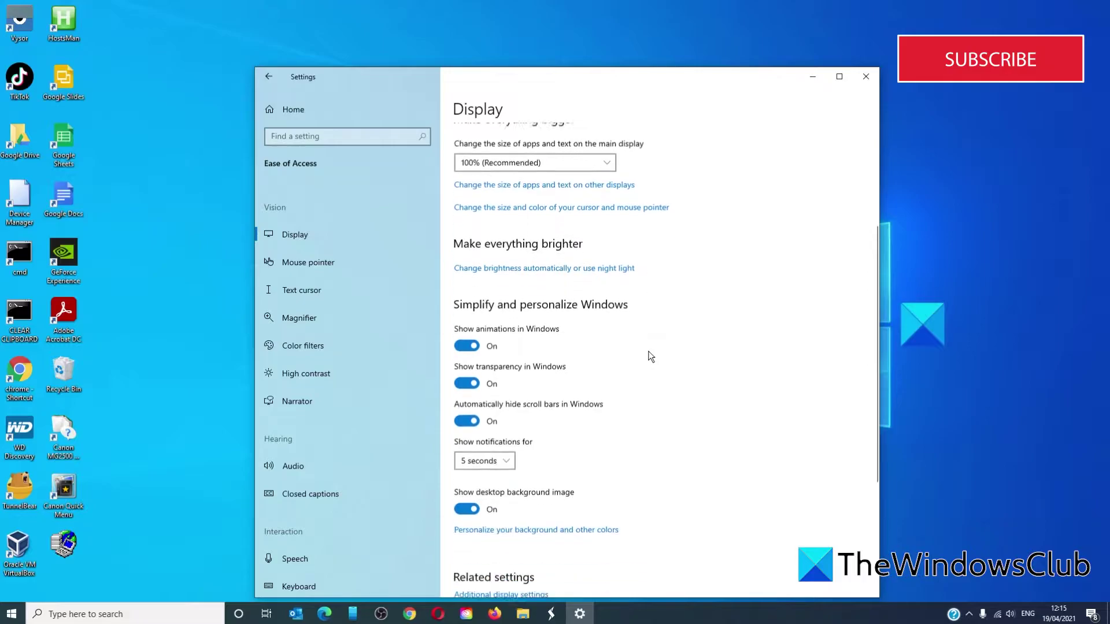
{"action": "scroll", "coordinate": [649, 357], "scroll_direction": "down", "scroll_amount": 1}
{"action": "scroll", "coordinate": [648, 357], "scroll_direction": "up", "scroll_amount": 2}
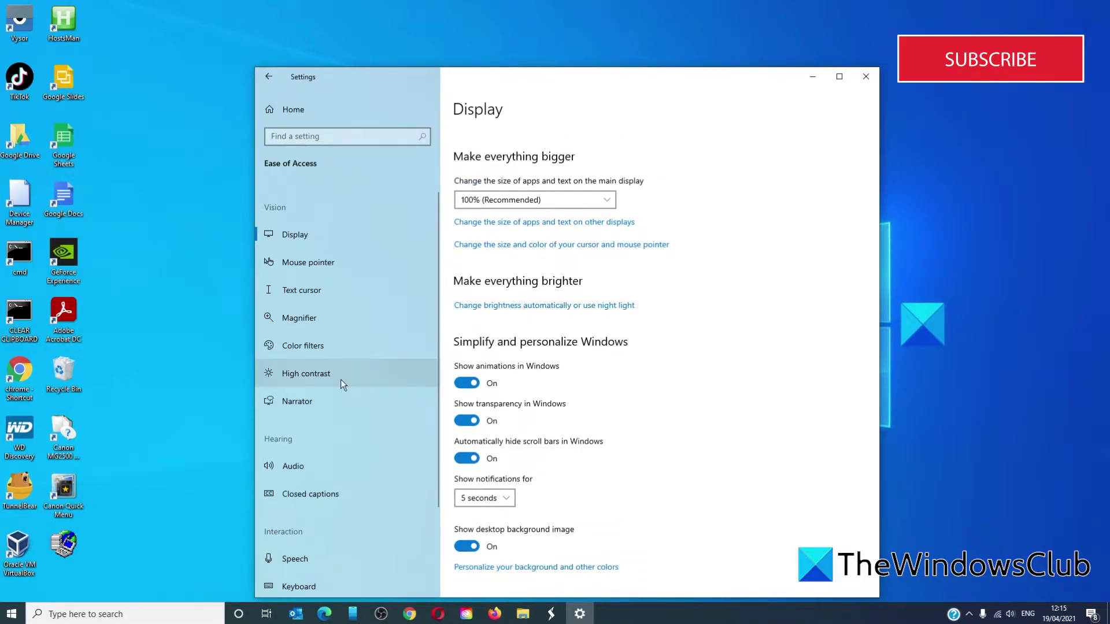
Visit the High contrast and Mouse pointer pages, ending on Magnifier settings.
{"action": "left_click", "coordinate": [341, 379]}
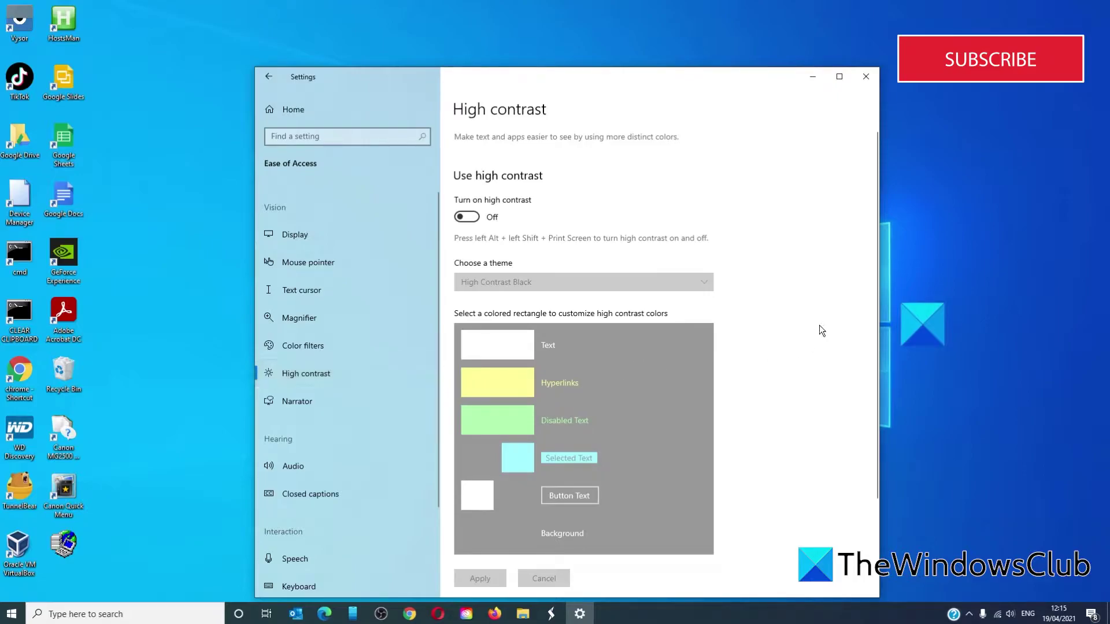
{"action": "left_click", "coordinate": [319, 263]}
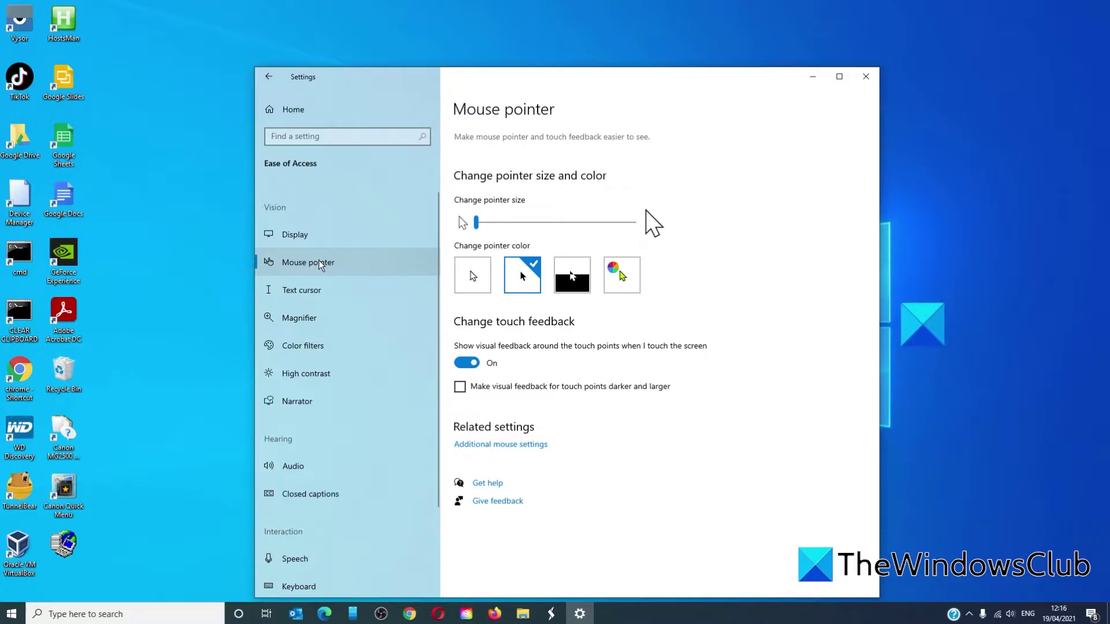
{"action": "left_click", "coordinate": [318, 326]}
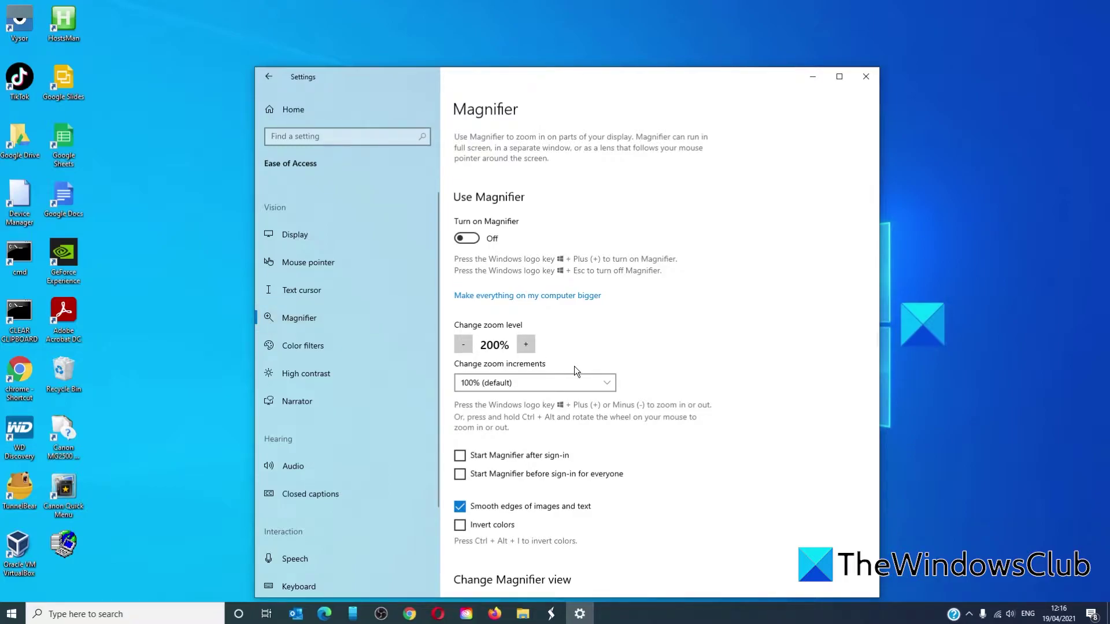
Raise Magnifier zoom to 400%, switch Magnifier on briefly, then off again.
{"action": "left_click", "coordinate": [526, 347]}
{"action": "left_click", "coordinate": [466, 238]}
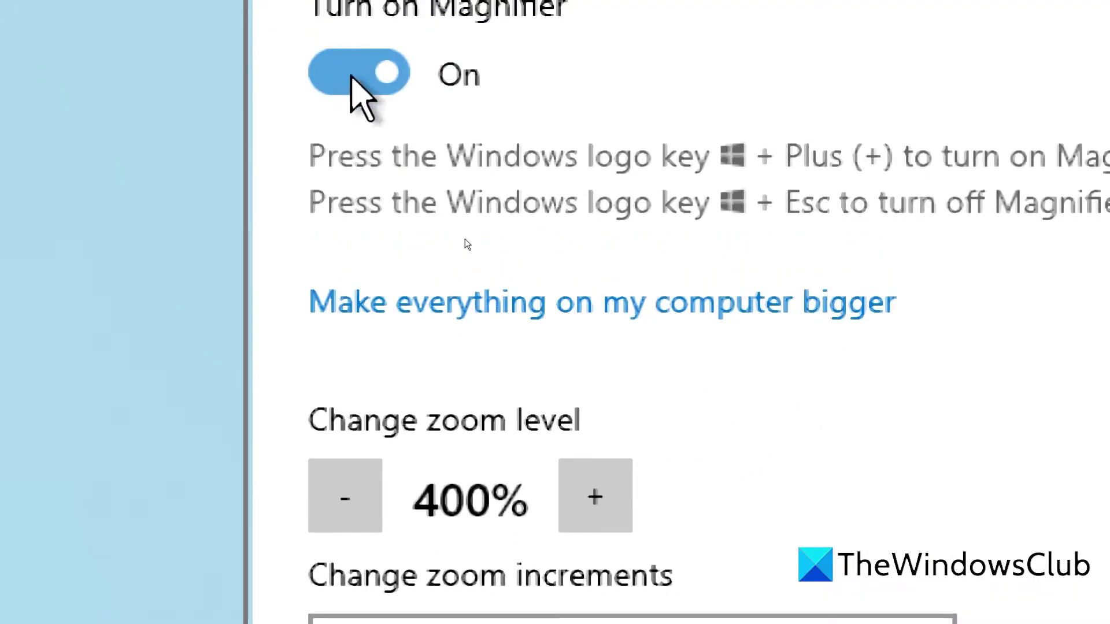
{"action": "left_click", "coordinate": [466, 239]}
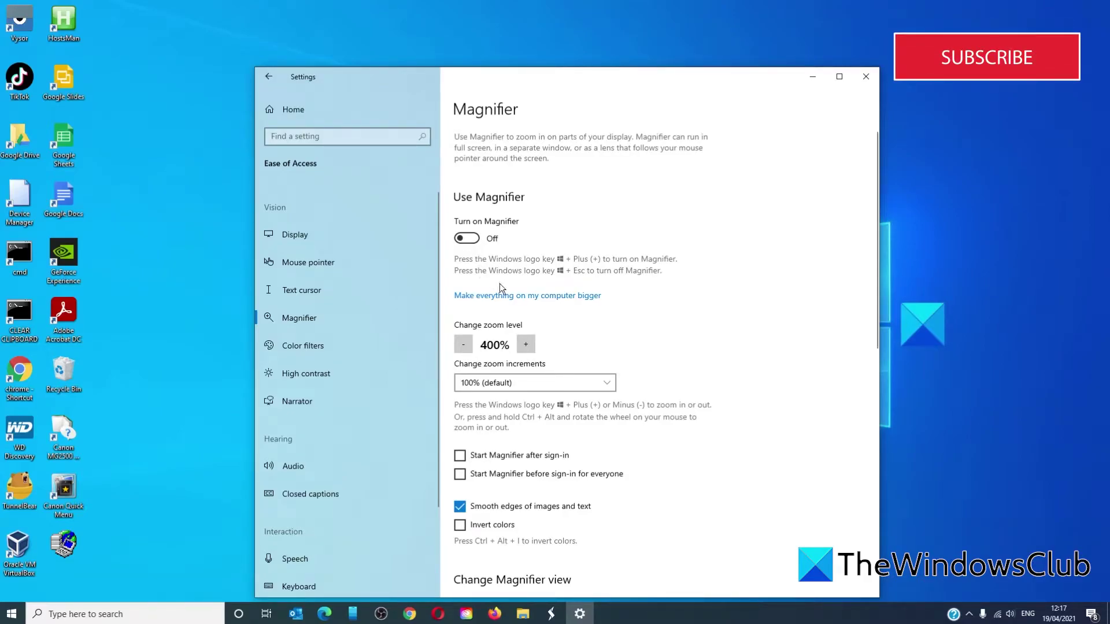
{"action": "scroll", "coordinate": [584, 322], "scroll_direction": "down", "scroll_amount": 2}
{"action": "scroll", "coordinate": [583, 322], "scroll_direction": "down", "scroll_amount": 2}
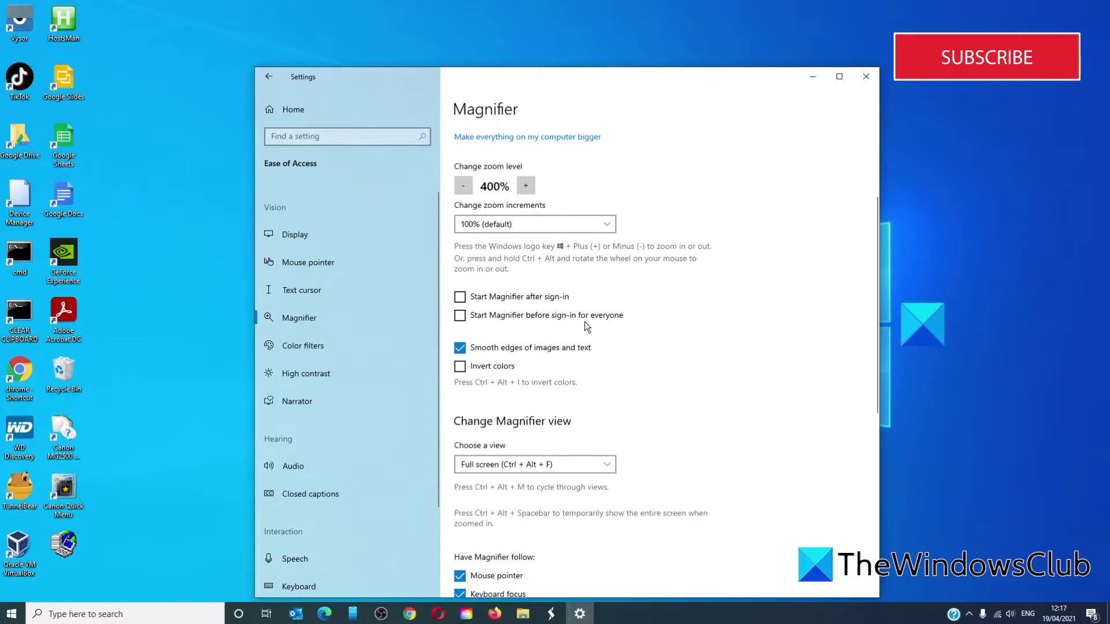
View the Color filters page, then return to High contrast settings.
{"action": "left_click", "coordinate": [341, 347]}
{"action": "scroll", "coordinate": [703, 418], "scroll_direction": "down", "scroll_amount": 1}
{"action": "scroll", "coordinate": [702, 418], "scroll_direction": "down", "scroll_amount": 3}
{"action": "scroll", "coordinate": [704, 417], "scroll_direction": "down", "scroll_amount": 2}
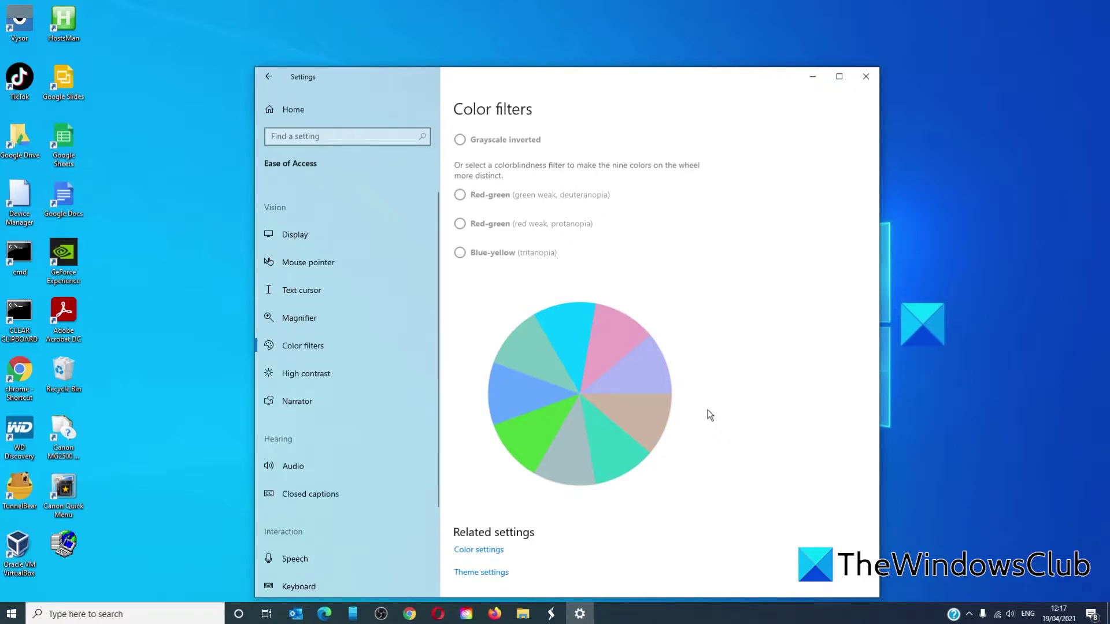
{"action": "scroll", "coordinate": [709, 416], "scroll_direction": "down", "scroll_amount": 1}
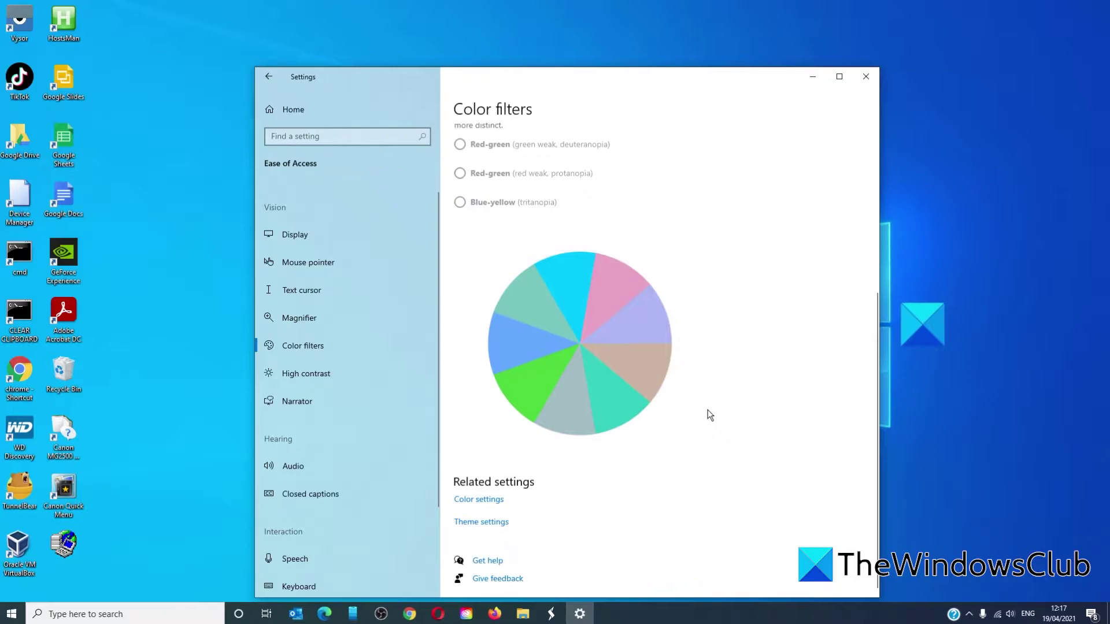
{"action": "scroll", "coordinate": [709, 416], "scroll_direction": "up", "scroll_amount": 3}
{"action": "left_click", "coordinate": [332, 373]}
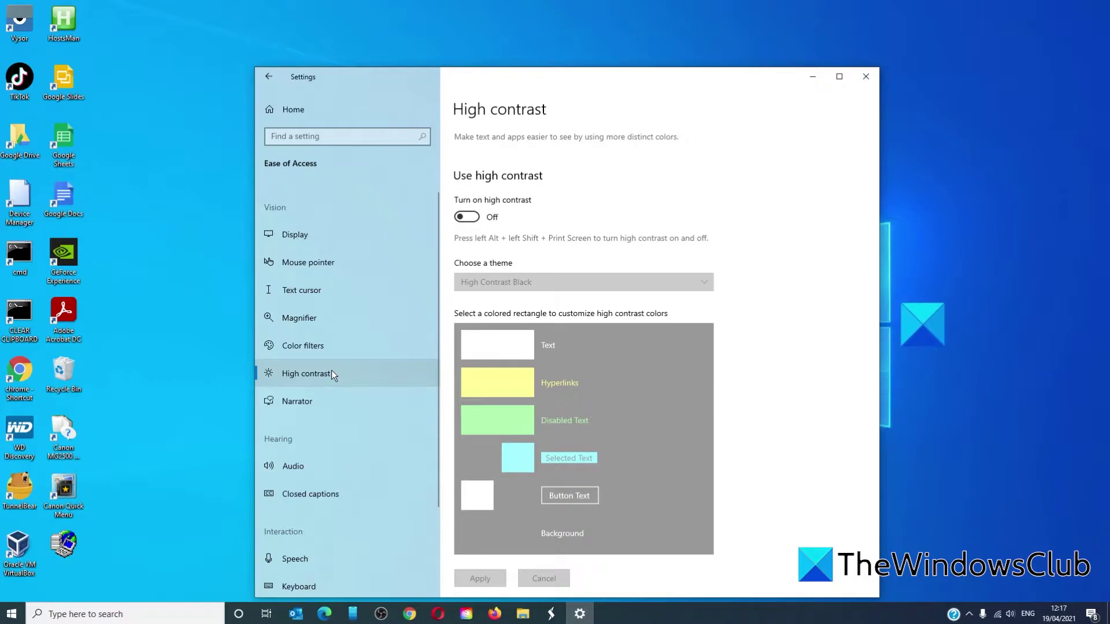
Turn high contrast on and recolour hyperlinks bright blue.
{"action": "left_click", "coordinate": [468, 218]}
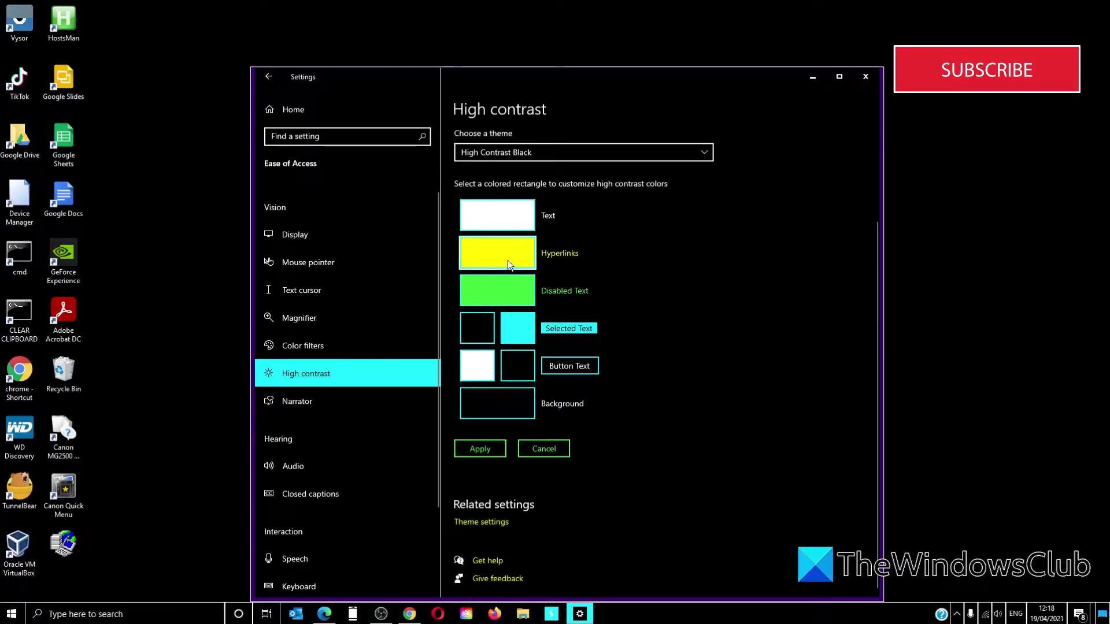
{"action": "left_click", "coordinate": [507, 261]}
{"action": "left_click", "coordinate": [364, 116]}
{"action": "left_click", "coordinate": [313, 406]}
{"action": "scroll", "coordinate": [677, 341], "scroll_direction": "up", "scroll_amount": 3}
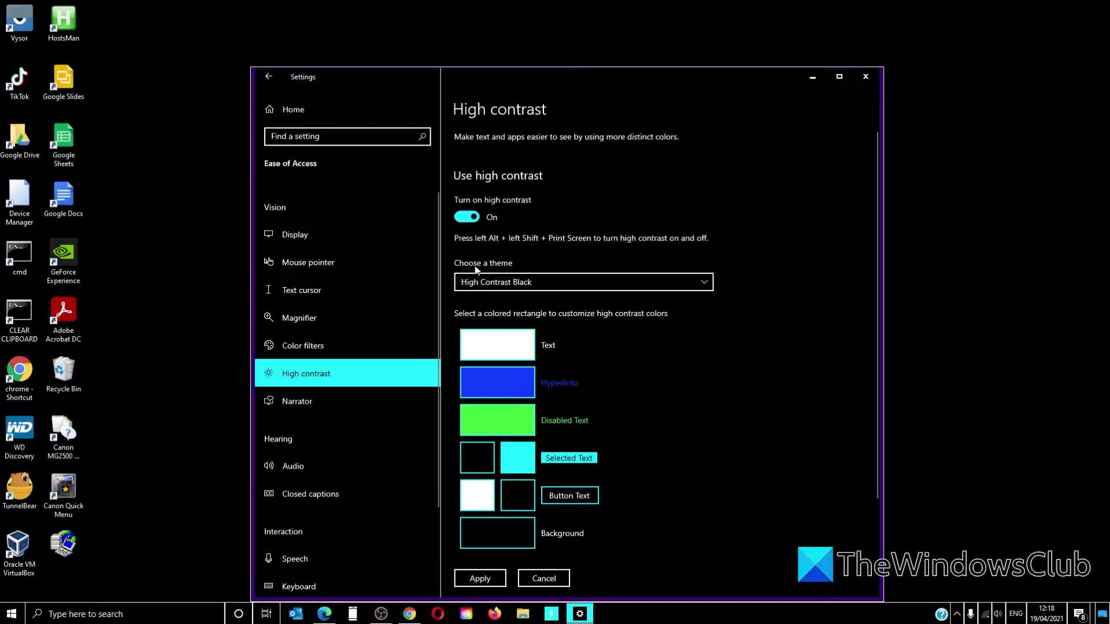
Try the High Contrast White, #2 and #1 themes in turn.
{"action": "left_click", "coordinate": [704, 284]}
{"action": "left_click", "coordinate": [680, 301]}
{"action": "left_click", "coordinate": [707, 292]}
{"action": "left_click", "coordinate": [658, 248]}
{"action": "left_click", "coordinate": [702, 283]}
{"action": "left_click", "coordinate": [661, 270]}
{"action": "mouse_move", "coordinate": [583, 282]}
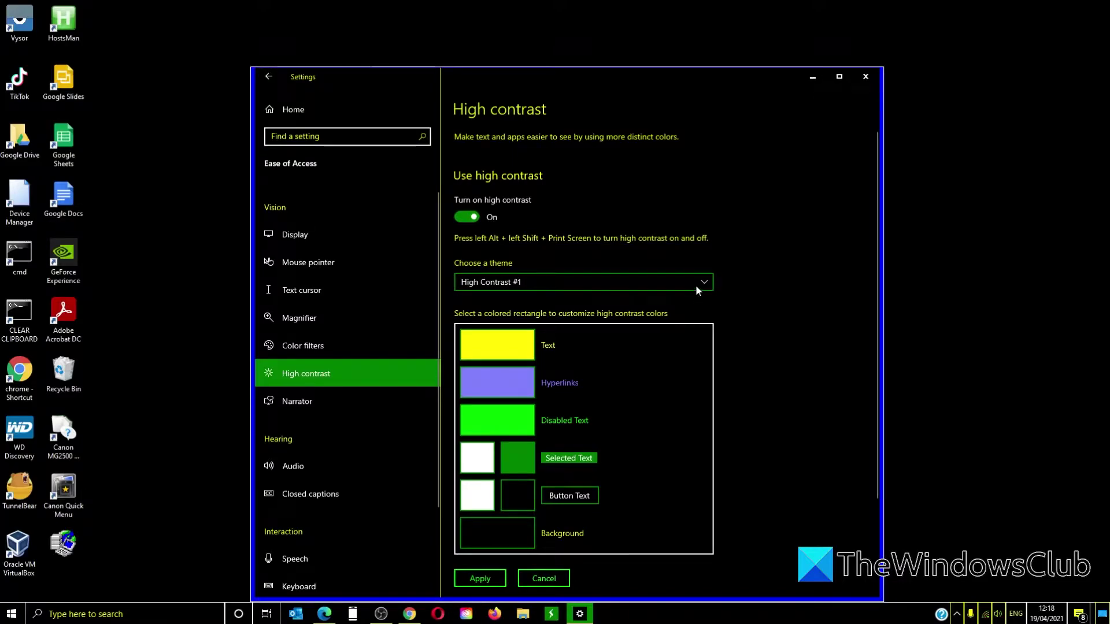
{"action": "left_click", "coordinate": [696, 284]}
Switch back to the High Contrast Black theme.
{"action": "left_click", "coordinate": [683, 313]}
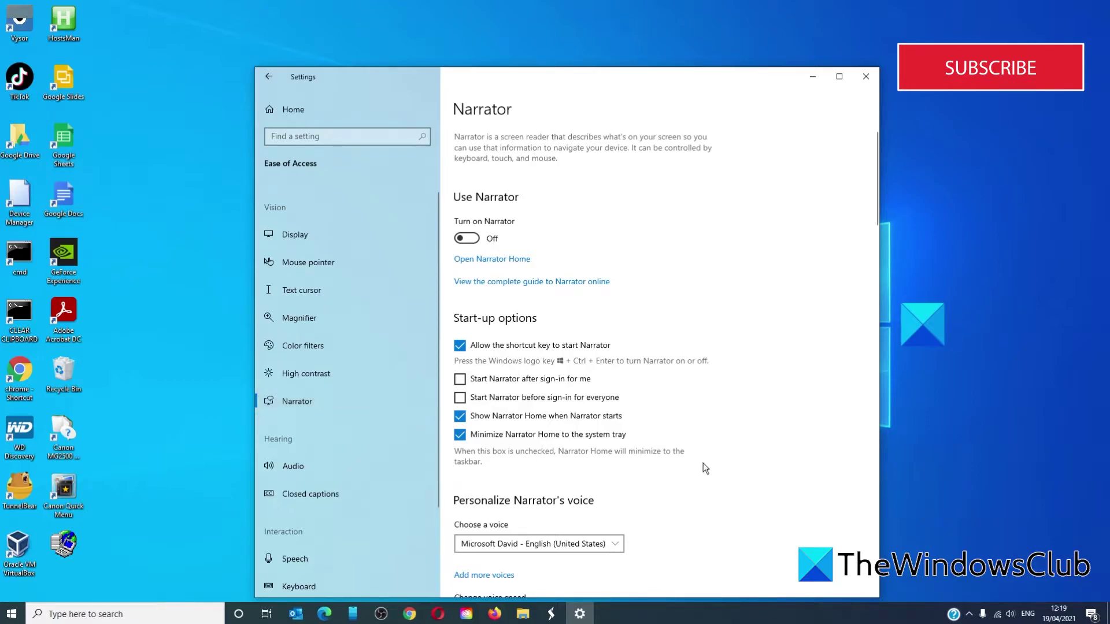
{"action": "scroll", "coordinate": [702, 463], "scroll_direction": "down", "scroll_amount": 2}
{"action": "scroll", "coordinate": [703, 467], "scroll_direction": "down", "scroll_amount": 1}
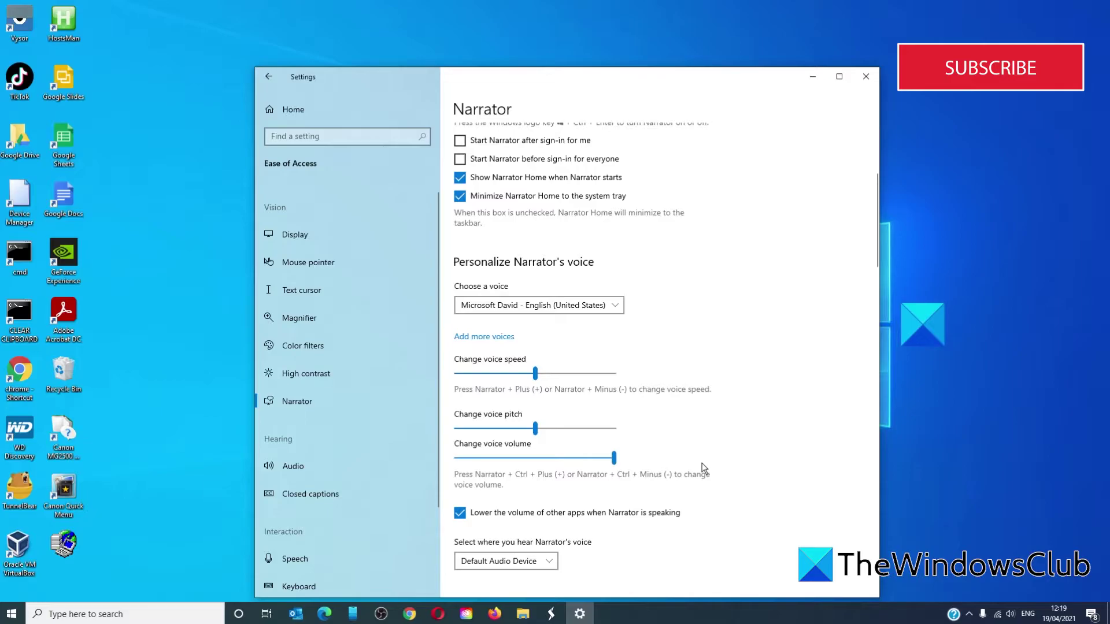
{"action": "scroll", "coordinate": [701, 463], "scroll_direction": "down", "scroll_amount": 1}
{"action": "scroll", "coordinate": [701, 464], "scroll_direction": "down", "scroll_amount": 1}
{"action": "scroll", "coordinate": [702, 463], "scroll_direction": "up", "scroll_amount": 2}
{"action": "scroll", "coordinate": [702, 469], "scroll_direction": "down", "scroll_amount": 1}
{"action": "scroll", "coordinate": [704, 469], "scroll_direction": "down", "scroll_amount": 1}
{"action": "scroll", "coordinate": [703, 468], "scroll_direction": "up", "scroll_amount": 1}
{"action": "scroll", "coordinate": [703, 468], "scroll_direction": "down", "scroll_amount": 1}
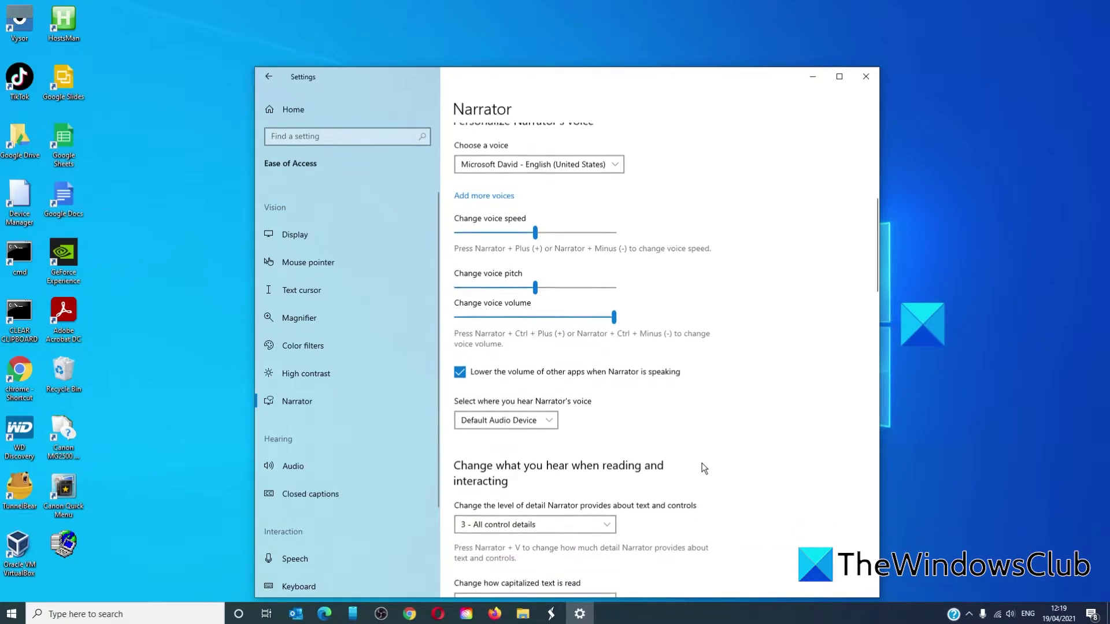
{"action": "scroll", "coordinate": [704, 468], "scroll_direction": "down", "scroll_amount": 1}
{"action": "scroll", "coordinate": [703, 468], "scroll_direction": "down", "scroll_amount": 2}
{"action": "scroll", "coordinate": [703, 468], "scroll_direction": "down", "scroll_amount": 1}
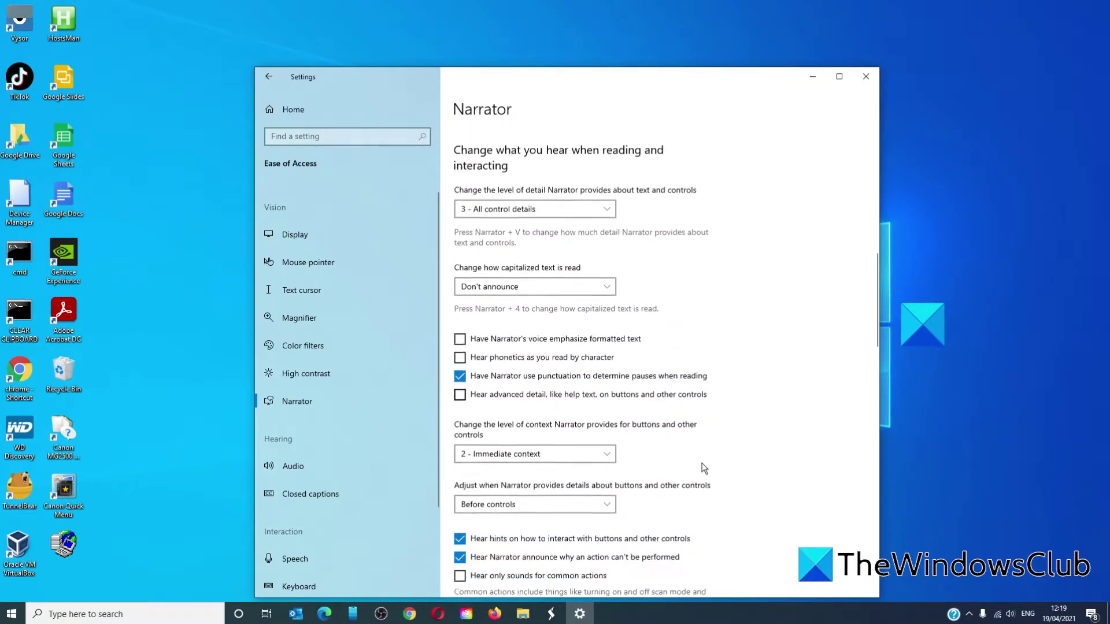
{"action": "scroll", "coordinate": [704, 469], "scroll_direction": "down", "scroll_amount": 2}
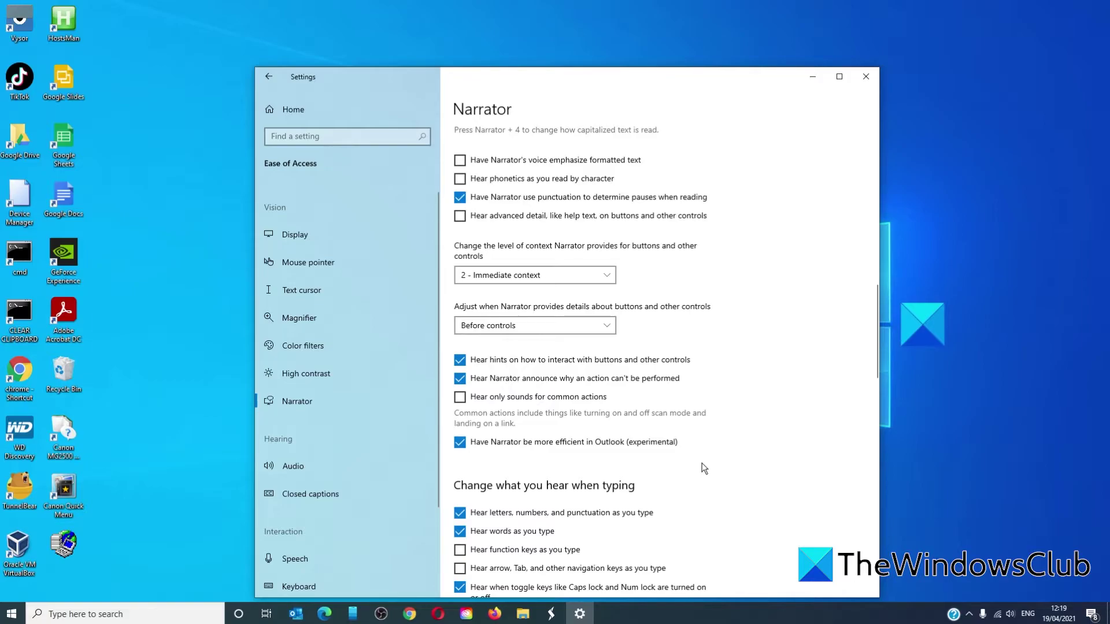
{"action": "scroll", "coordinate": [703, 469], "scroll_direction": "up", "scroll_amount": 10}
Turn Narrator on with Ctrl+Win+Enter, dismiss its notices, then turn it off.
{"action": "key", "text": "ctrl+super+Return"}
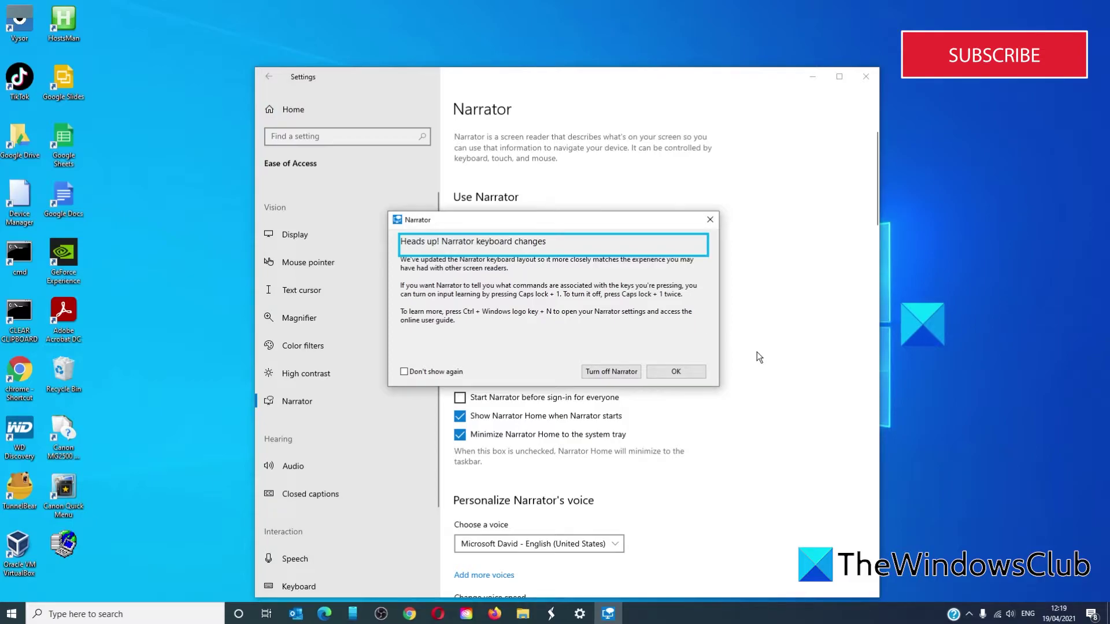
{"action": "left_click", "coordinate": [677, 372]}
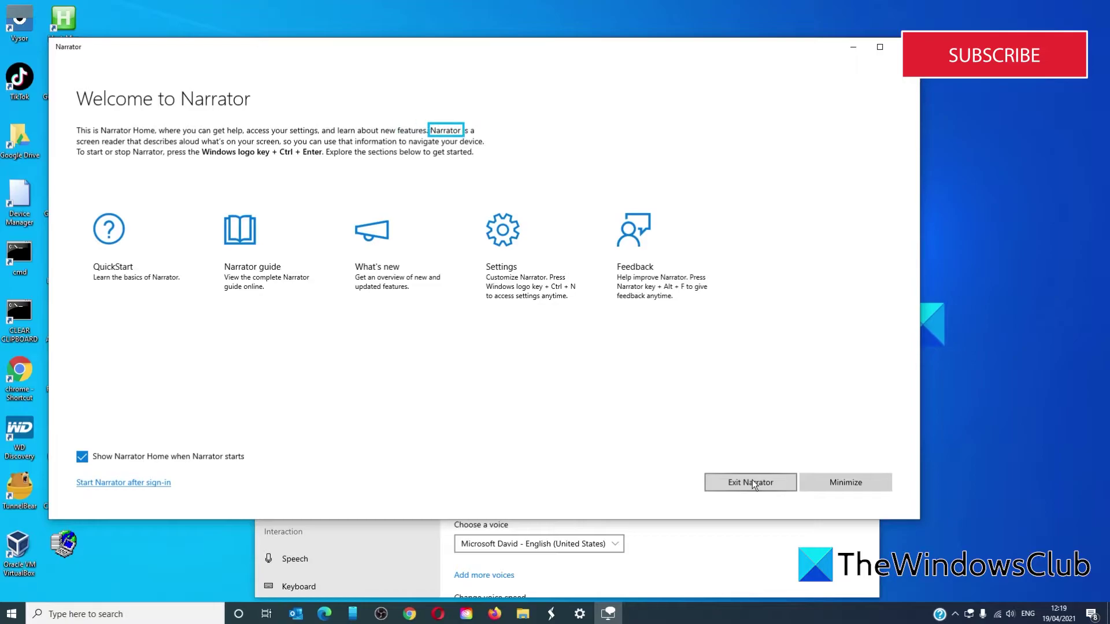
{"action": "left_click", "coordinate": [751, 482]}
{"action": "scroll", "coordinate": [701, 484], "scroll_direction": "down", "scroll_amount": 2}
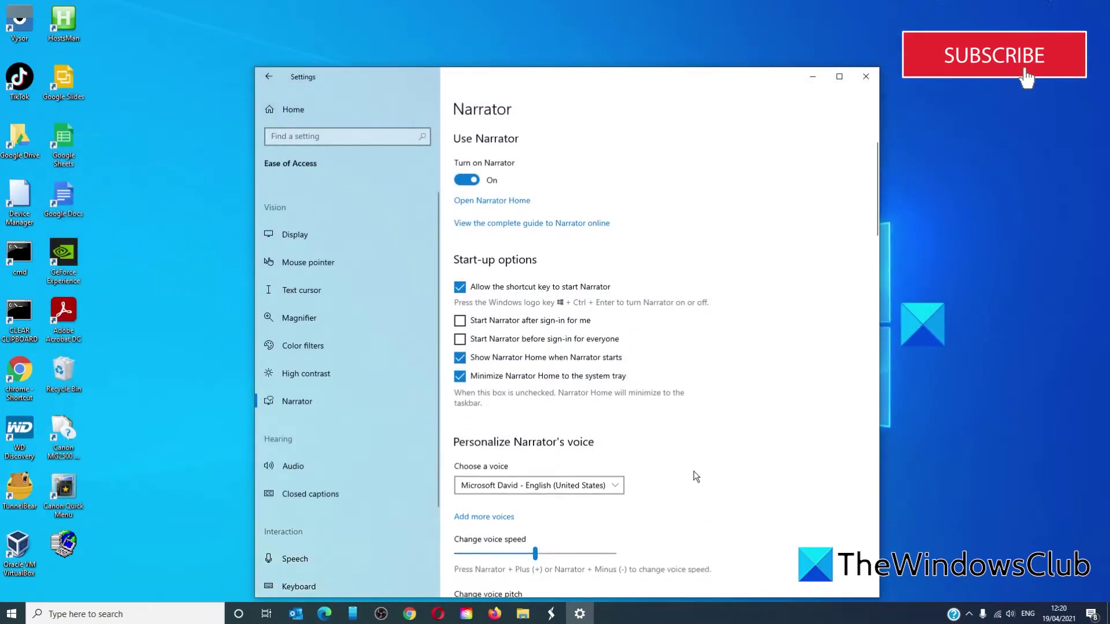
{"action": "scroll", "coordinate": [694, 471], "scroll_direction": "down", "scroll_amount": 3}
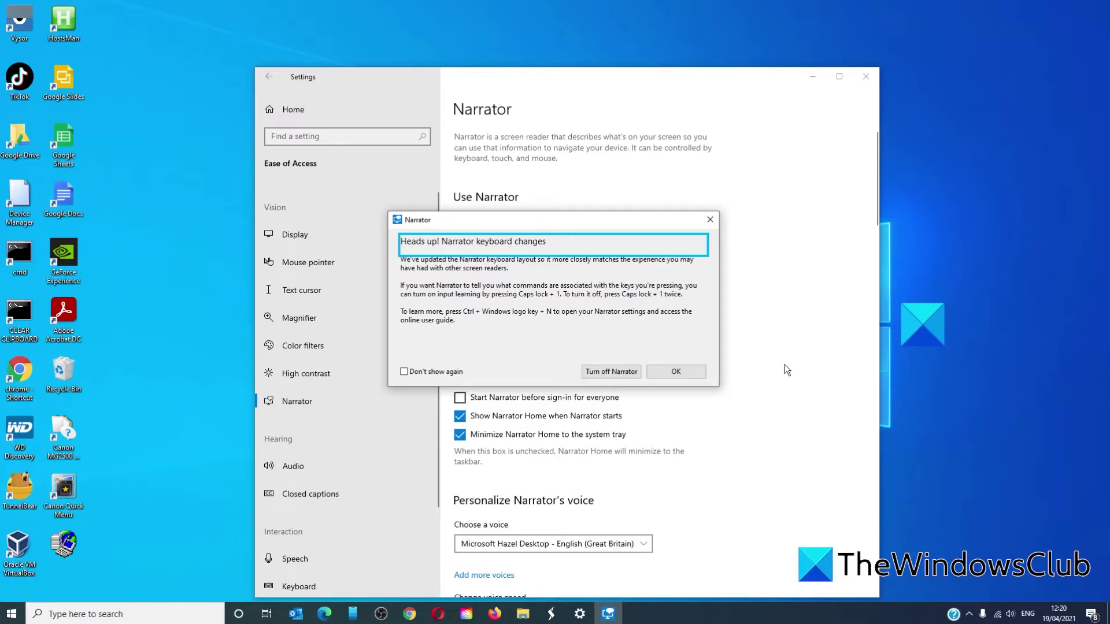
{"action": "left_click", "coordinate": [676, 371]}
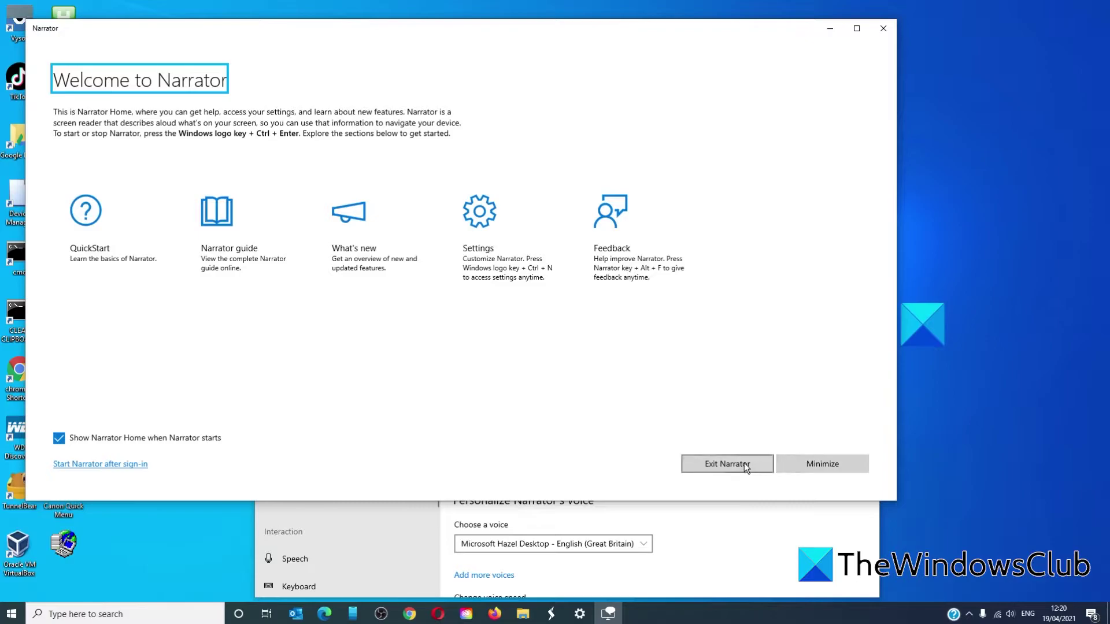
{"action": "left_click", "coordinate": [744, 463]}
{"action": "scroll", "coordinate": [608, 434], "scroll_direction": "down", "scroll_amount": 3}
{"action": "left_click_drag", "start_coordinate": [559, 373], "coordinate": [519, 372]}
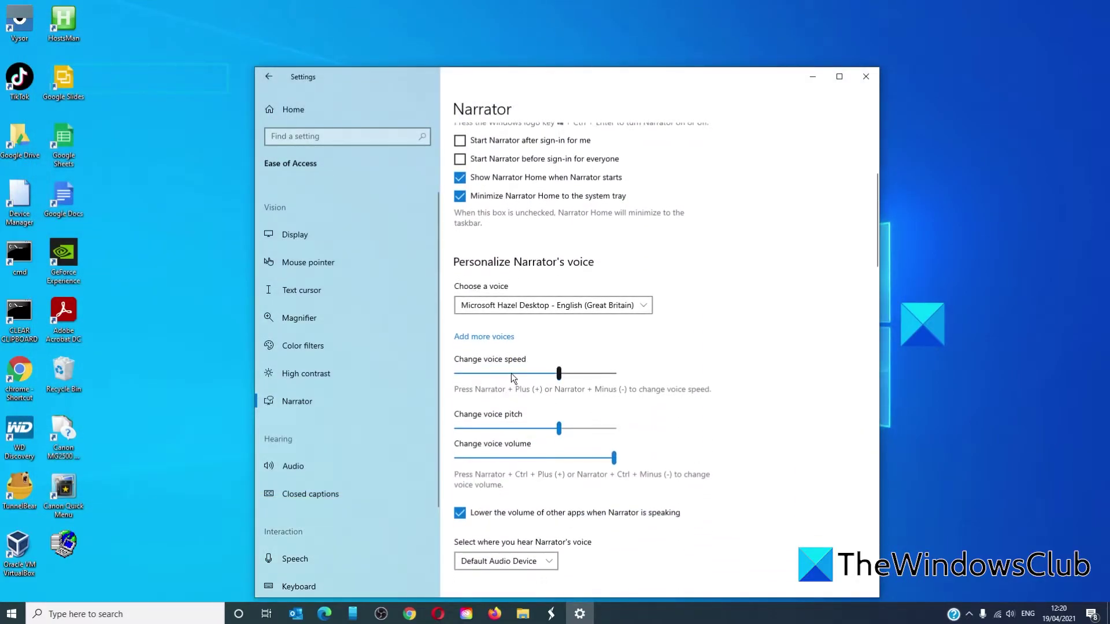
{"action": "scroll", "coordinate": [644, 345], "scroll_direction": "up", "scroll_amount": 5}
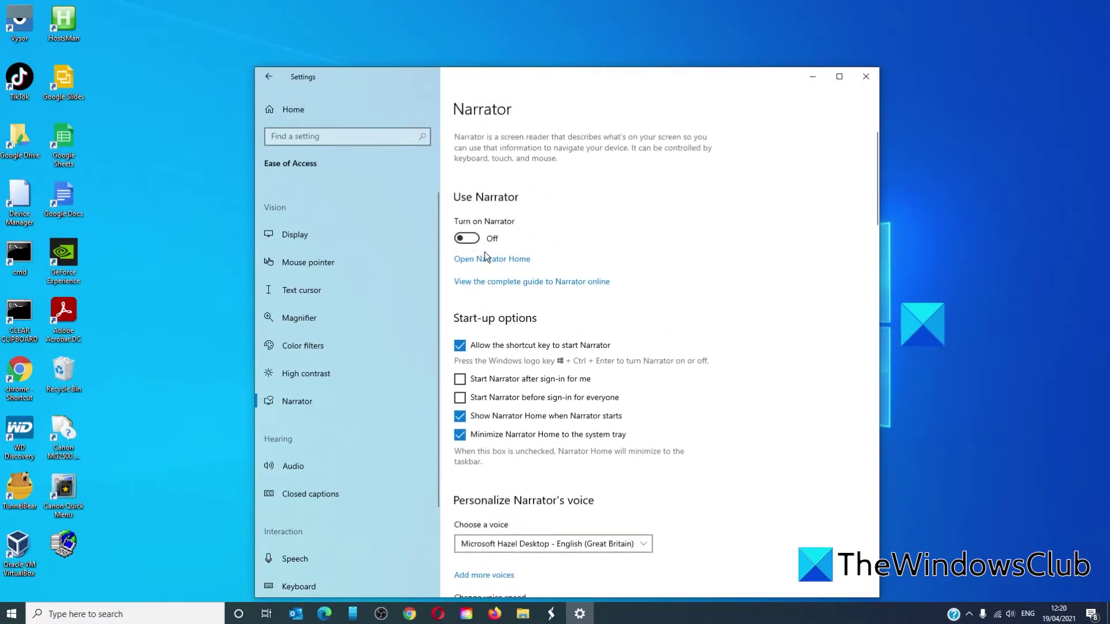
{"action": "left_click", "coordinate": [469, 239]}
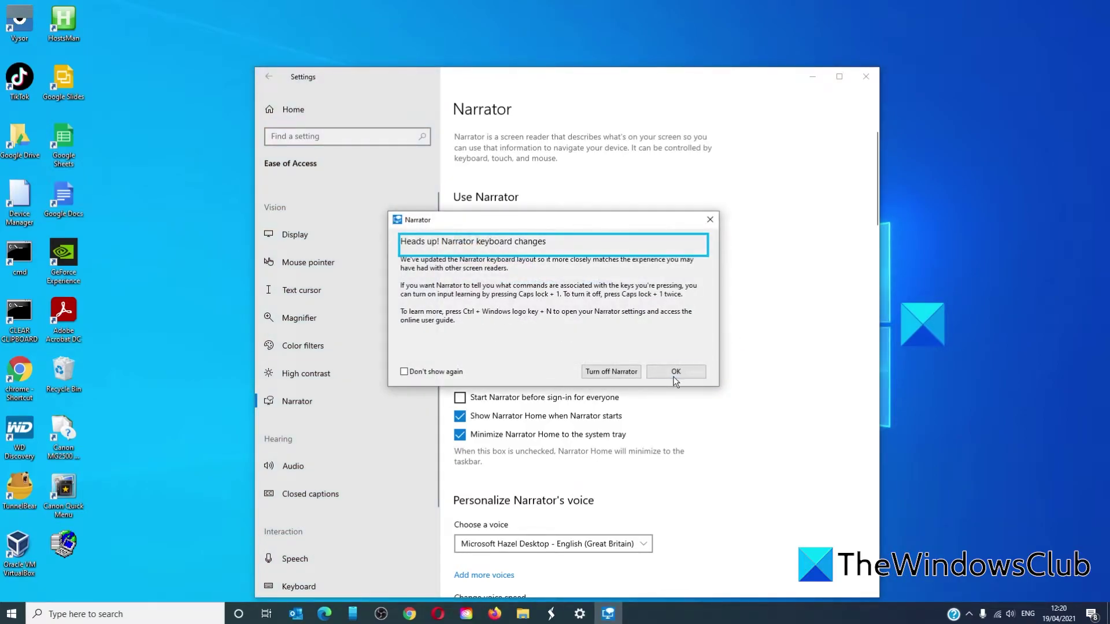
{"action": "left_click", "coordinate": [674, 375]}
{"action": "left_click", "coordinate": [734, 462]}
{"action": "scroll", "coordinate": [734, 461], "scroll_direction": "down", "scroll_amount": 5}
Raise Narrator voice speed, lower pitch slightly, and retest Narrator on and off.
{"action": "left_click", "coordinate": [535, 372]}
{"action": "left_click", "coordinate": [544, 373]}
{"action": "scroll", "coordinate": [590, 376], "scroll_direction": "up", "scroll_amount": 5}
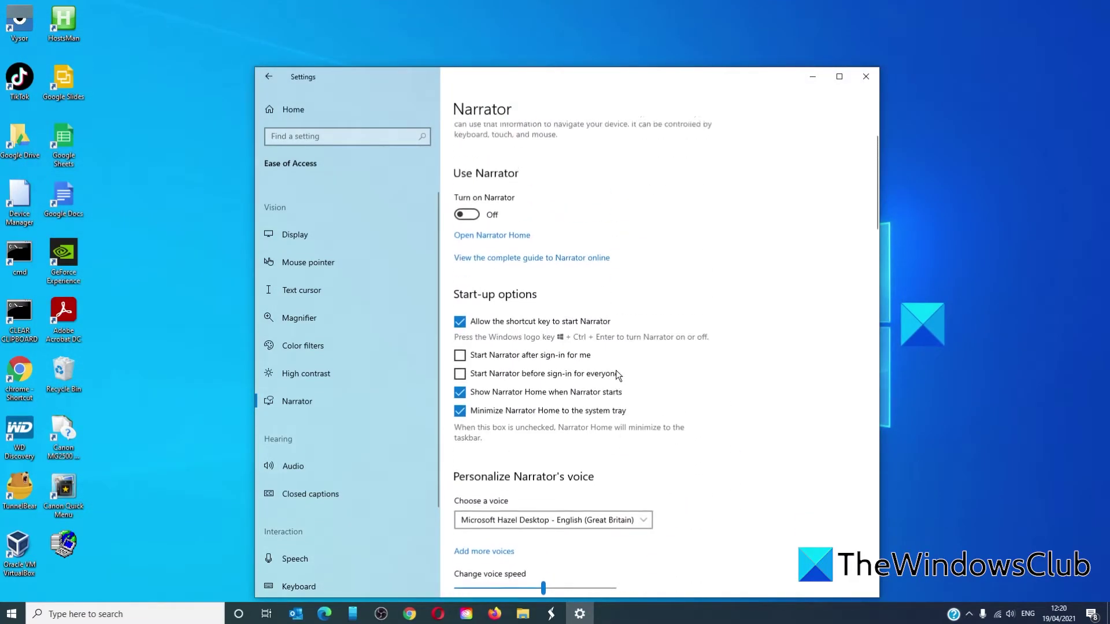
{"action": "left_click", "coordinate": [469, 239]}
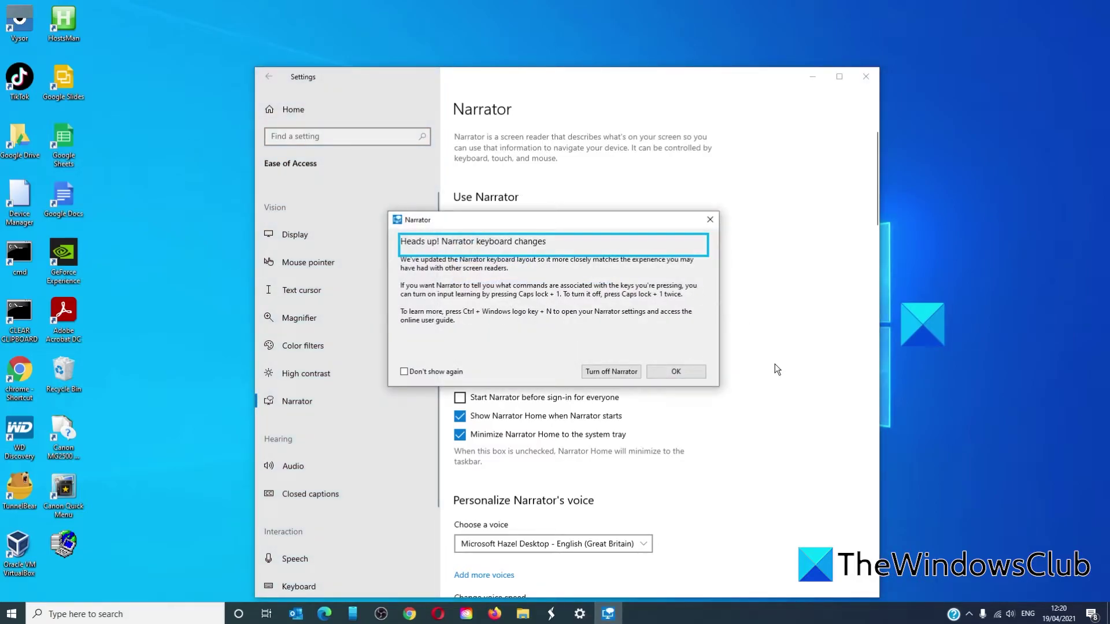
{"action": "left_click", "coordinate": [675, 371]}
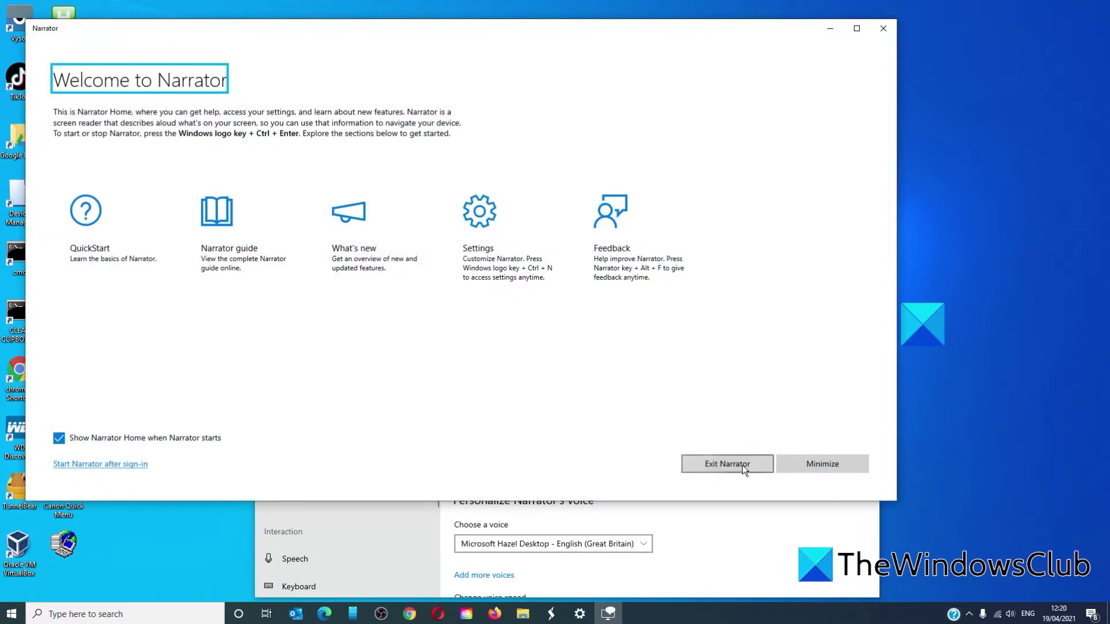
{"action": "left_click", "coordinate": [743, 465]}
{"action": "scroll", "coordinate": [692, 472], "scroll_direction": "down", "scroll_amount": 3}
{"action": "scroll", "coordinate": [604, 402], "scroll_direction": "down", "scroll_amount": 2}
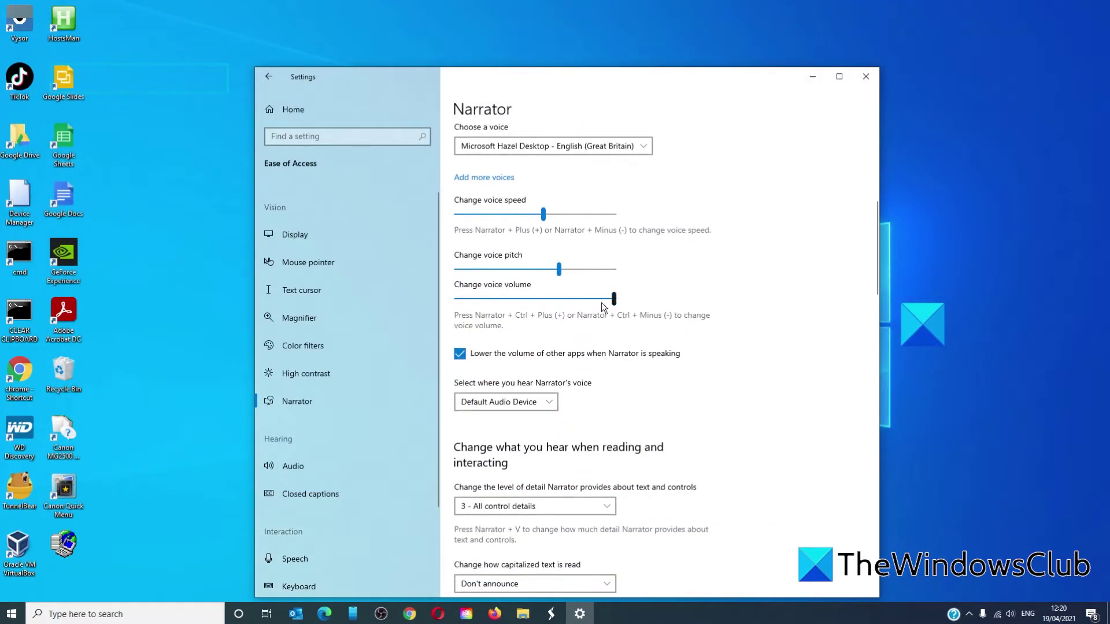
{"action": "left_click_drag", "start_coordinate": [559, 270], "coordinate": [549, 269]}
{"action": "scroll", "coordinate": [563, 240], "scroll_direction": "up", "scroll_amount": 4}
{"action": "left_click", "coordinate": [467, 160]}
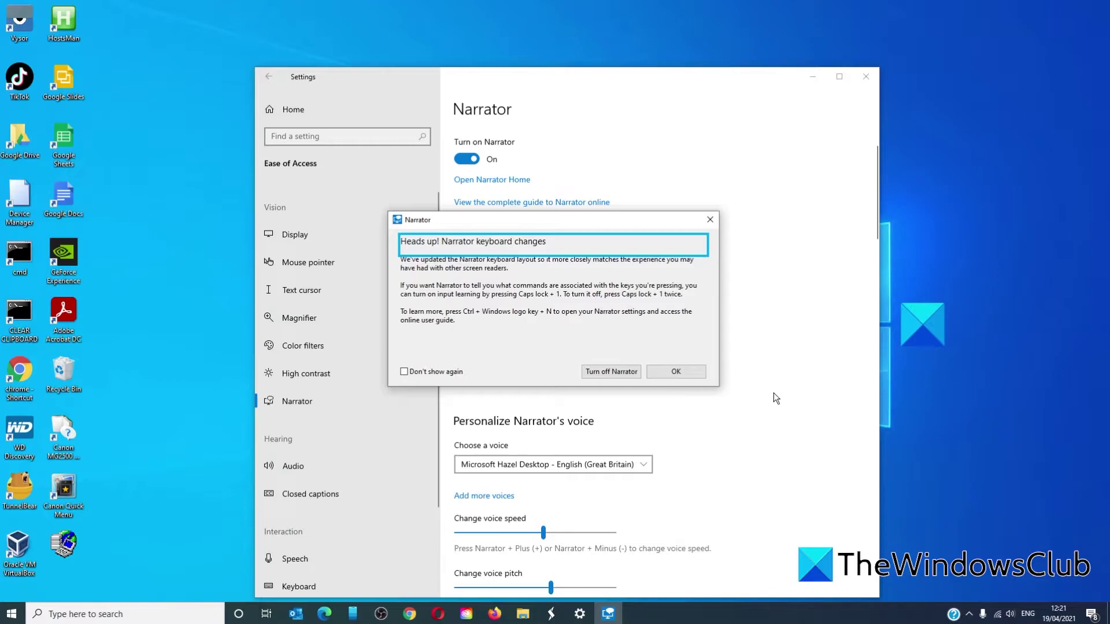
{"action": "left_click", "coordinate": [668, 373]}
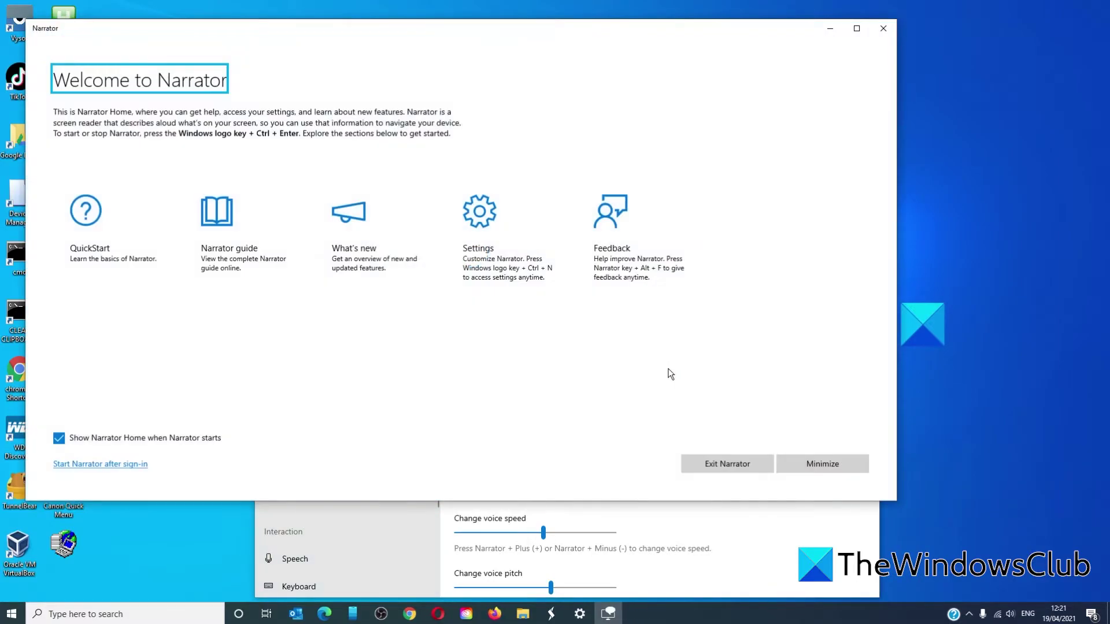
{"action": "left_click", "coordinate": [733, 459]}
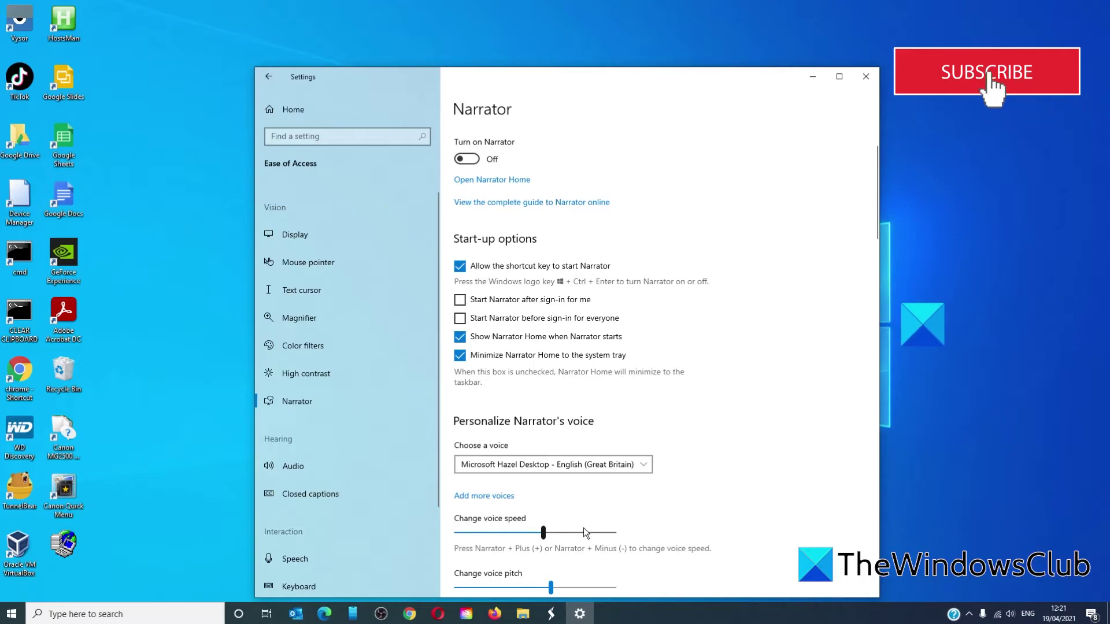
{"action": "scroll", "coordinate": [623, 521], "scroll_direction": "down", "scroll_amount": 1}
{"action": "scroll", "coordinate": [623, 522], "scroll_direction": "down", "scroll_amount": 4}
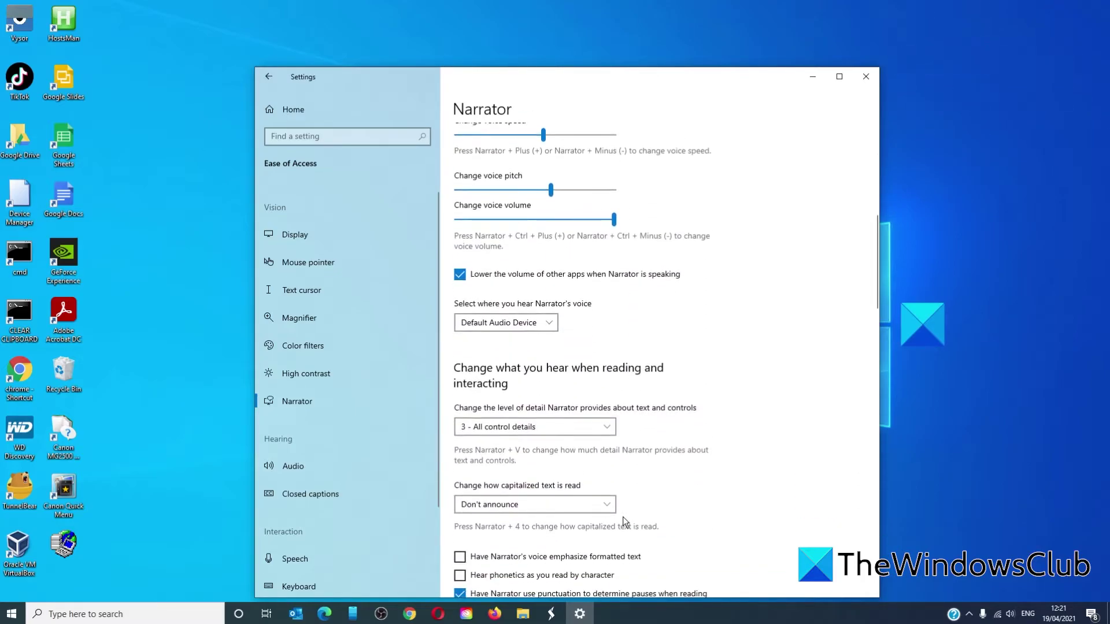
{"action": "scroll", "coordinate": [624, 520], "scroll_direction": "down", "scroll_amount": 3}
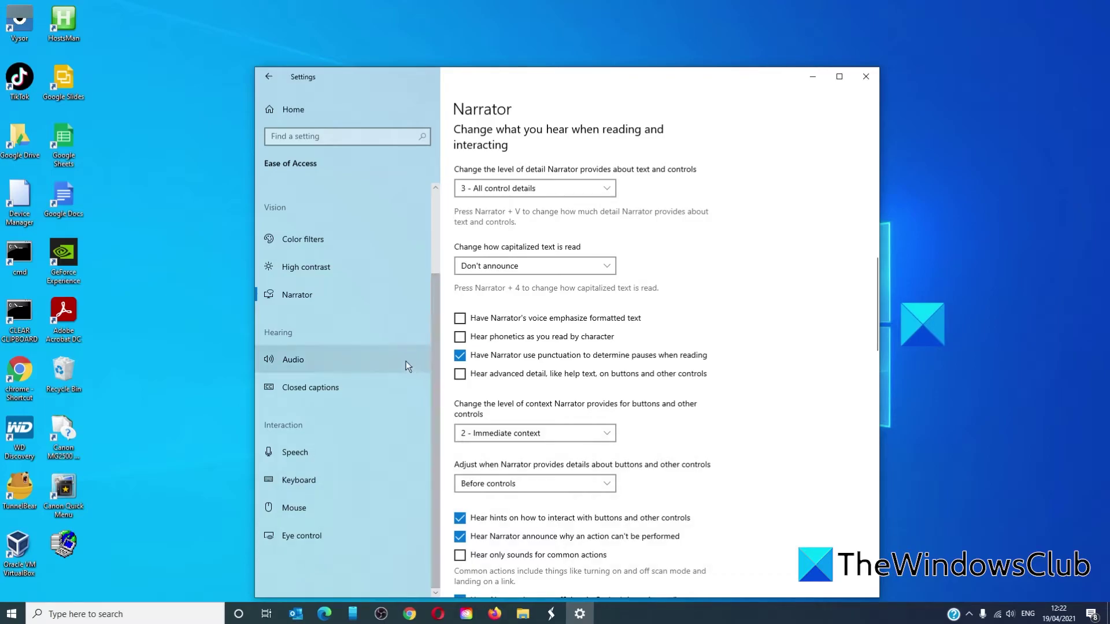
Show the Audio accessibility page under Hearing.
{"action": "left_click", "coordinate": [406, 360]}
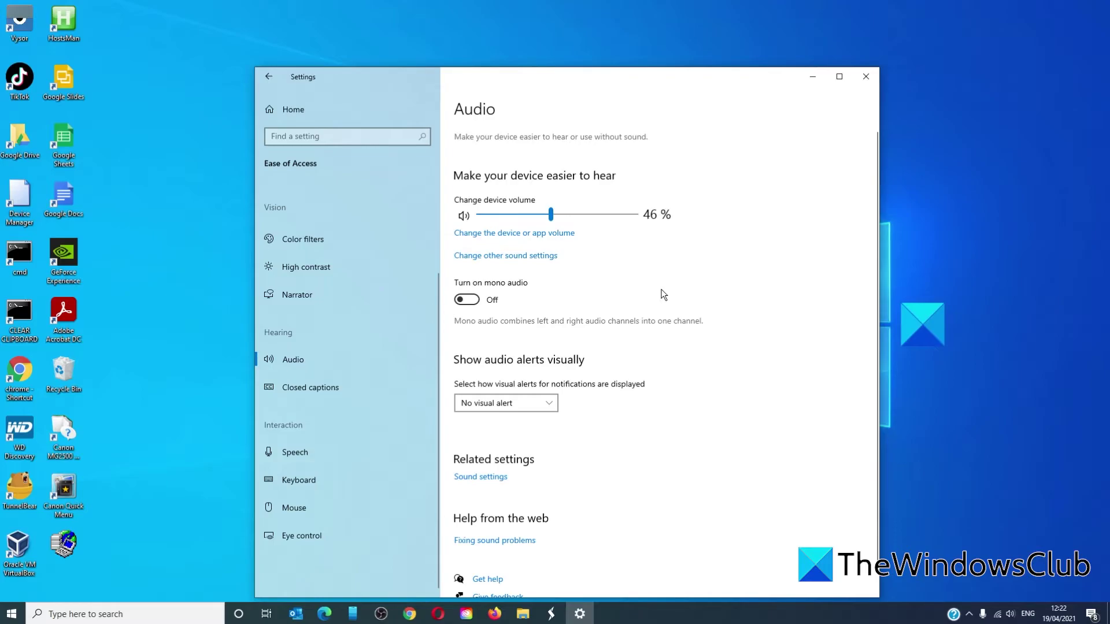
Show the Closed captions page with its default font options.
{"action": "left_click", "coordinate": [340, 393]}
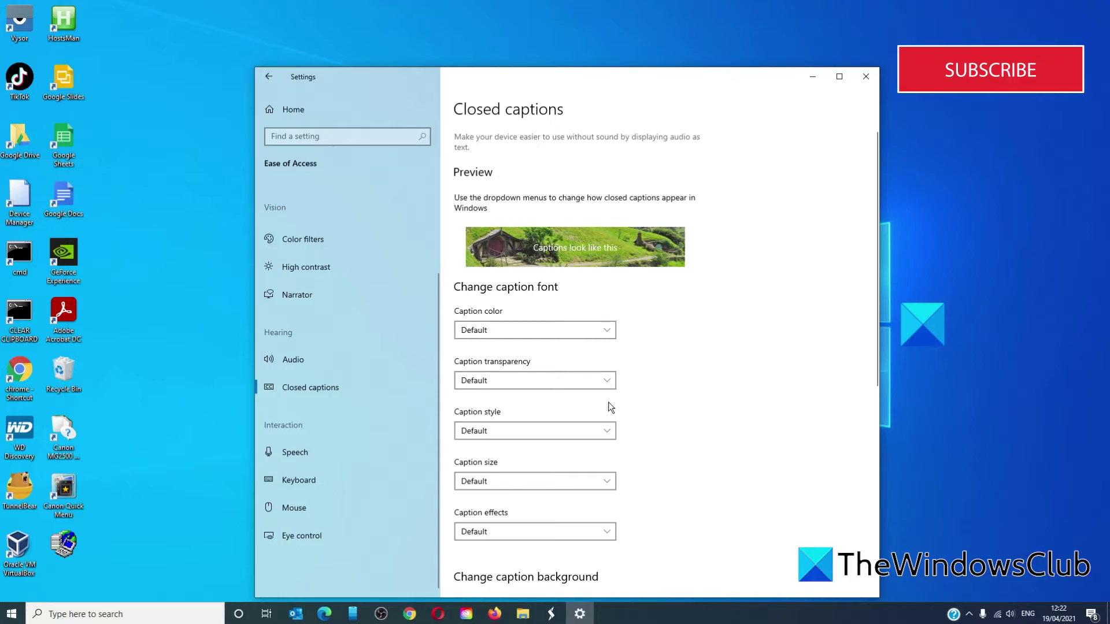
{"action": "scroll", "coordinate": [642, 531], "scroll_direction": "down", "scroll_amount": 3}
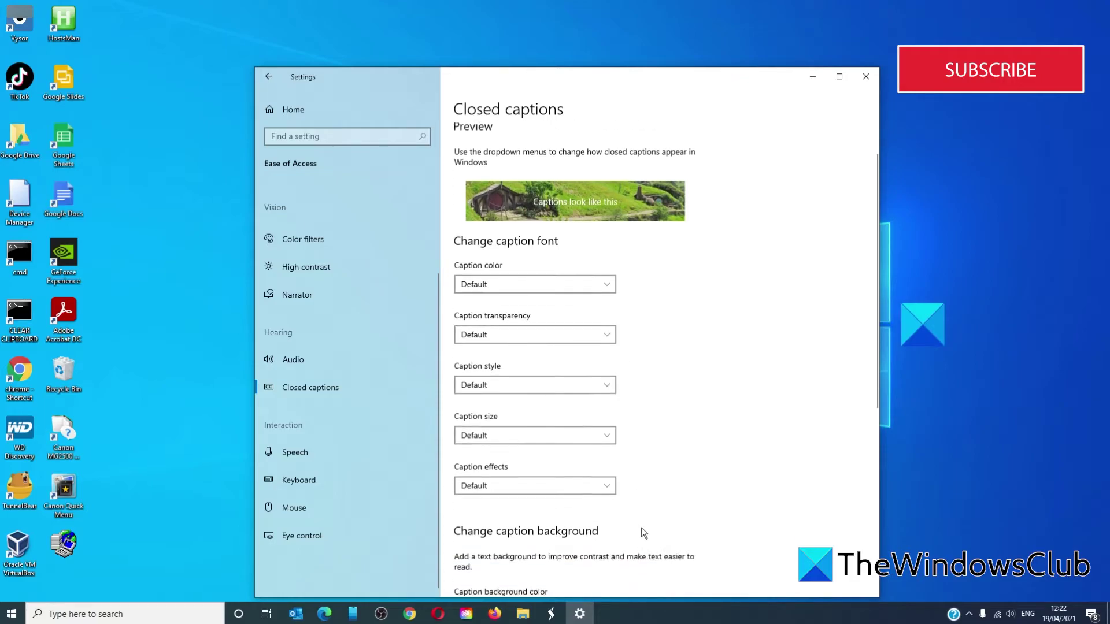
{"action": "scroll", "coordinate": [678, 414], "scroll_direction": "down", "scroll_amount": 3}
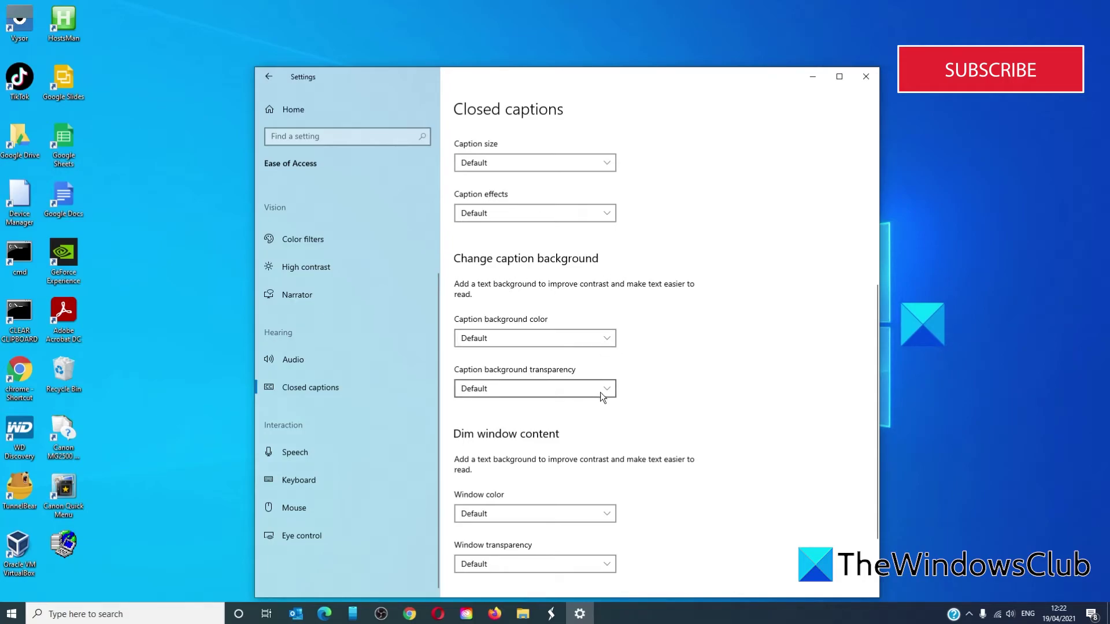
{"action": "scroll", "coordinate": [640, 437], "scroll_direction": "down", "scroll_amount": 2}
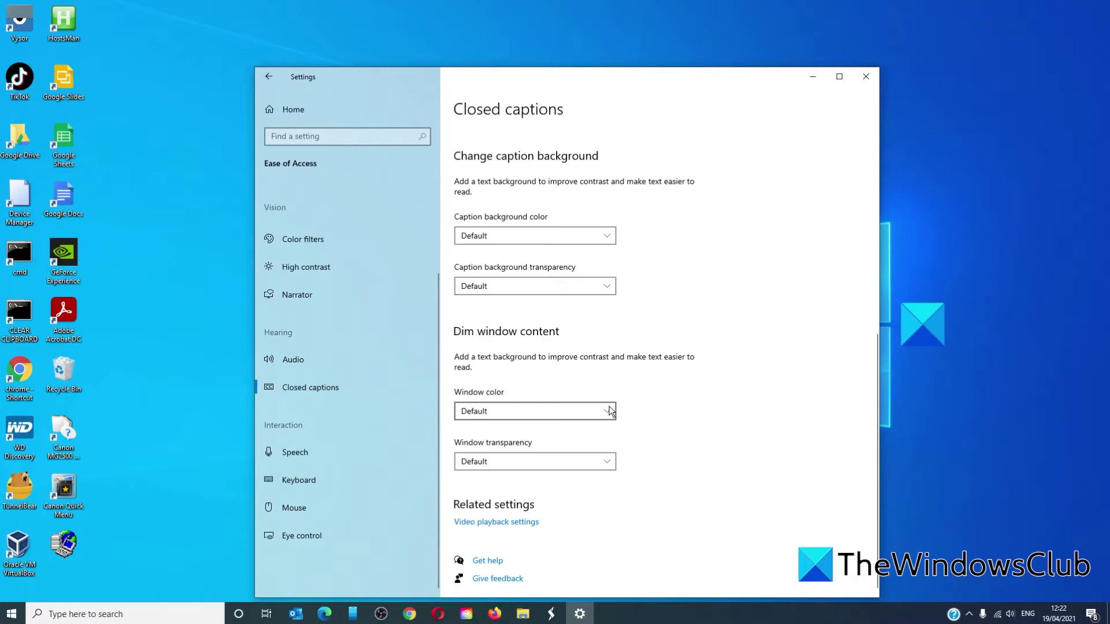
{"action": "scroll", "coordinate": [609, 411], "scroll_direction": "up", "scroll_amount": 4}
{"action": "scroll", "coordinate": [609, 412], "scroll_direction": "up", "scroll_amount": 1}
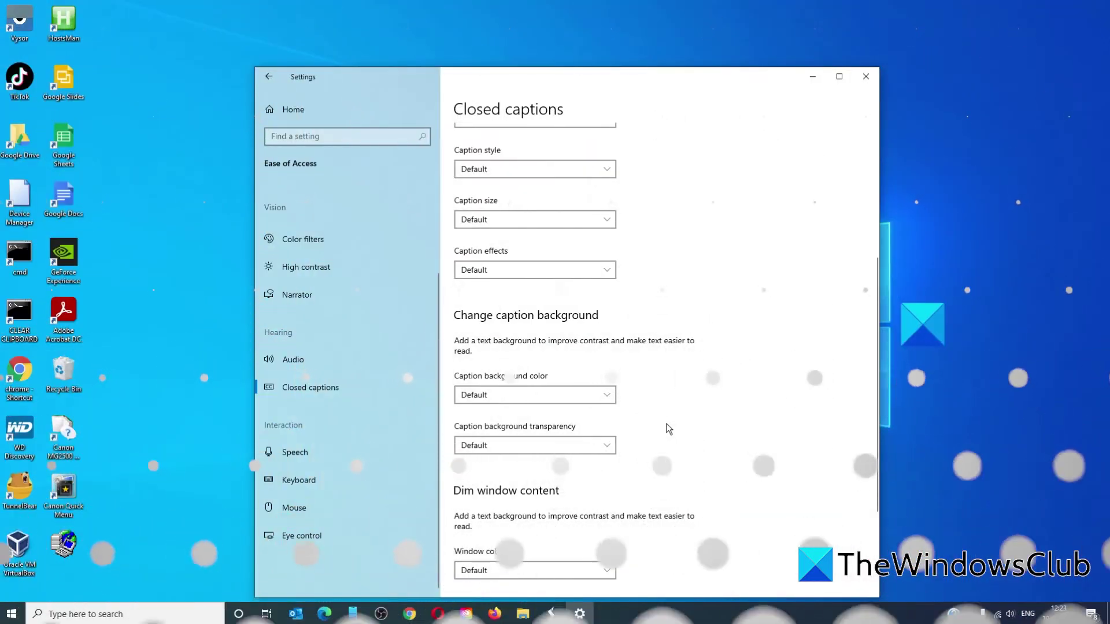
Show the Speech accessibility page under Interaction.
{"action": "left_click", "coordinate": [331, 460]}
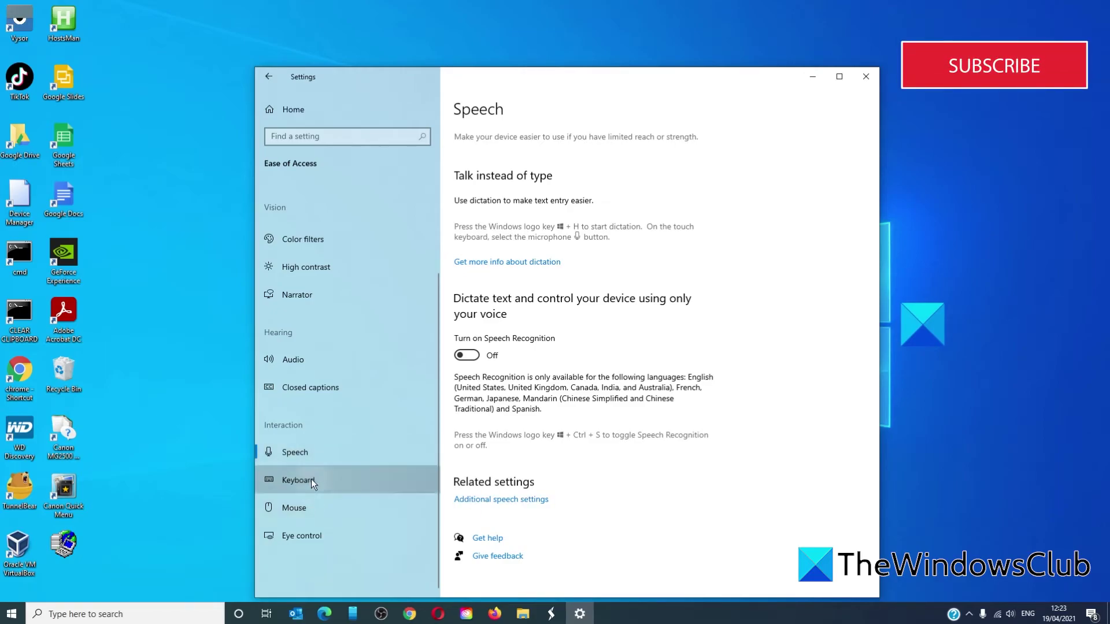
On the Keyboard page, switch the On-Screen Keyboard on and then close it again.
{"action": "left_click", "coordinate": [312, 479]}
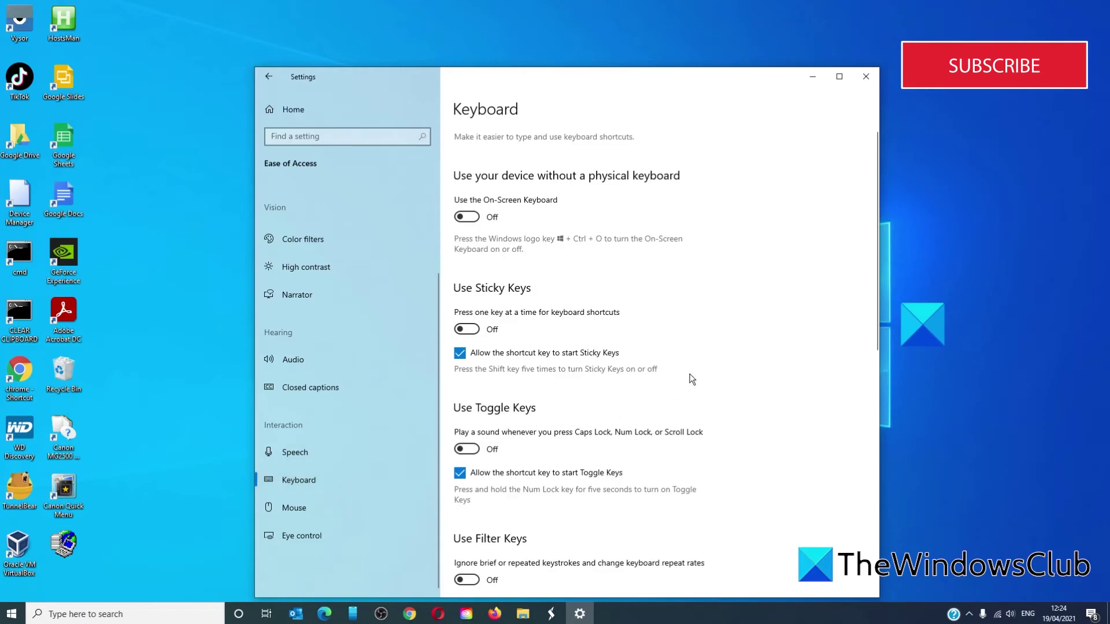
{"action": "left_click", "coordinate": [468, 217]}
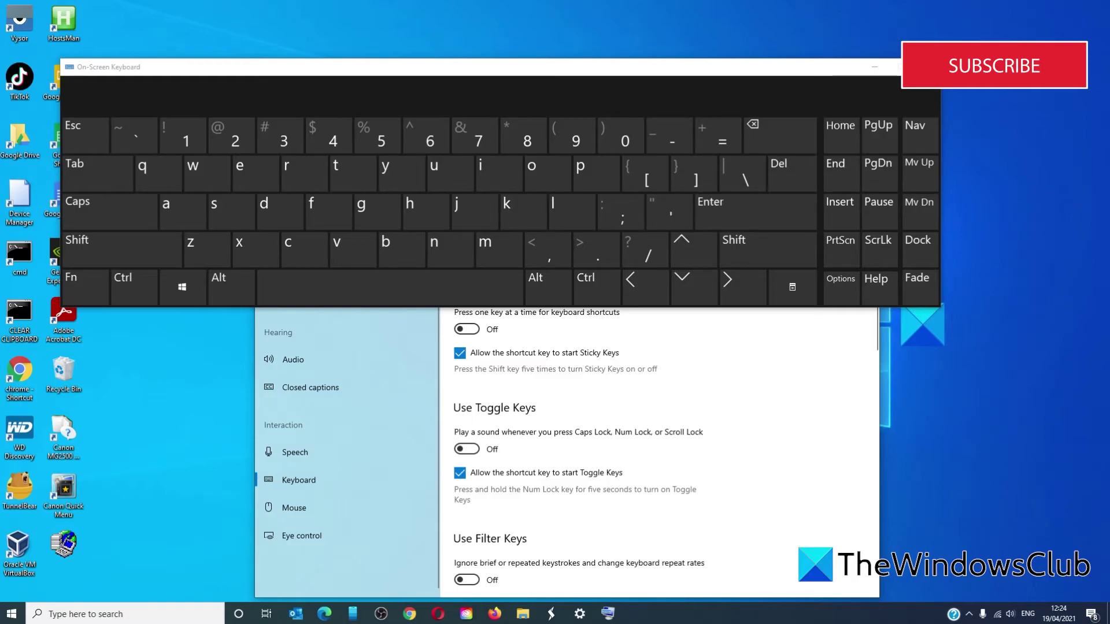
{"action": "left_click", "coordinate": [928, 66]}
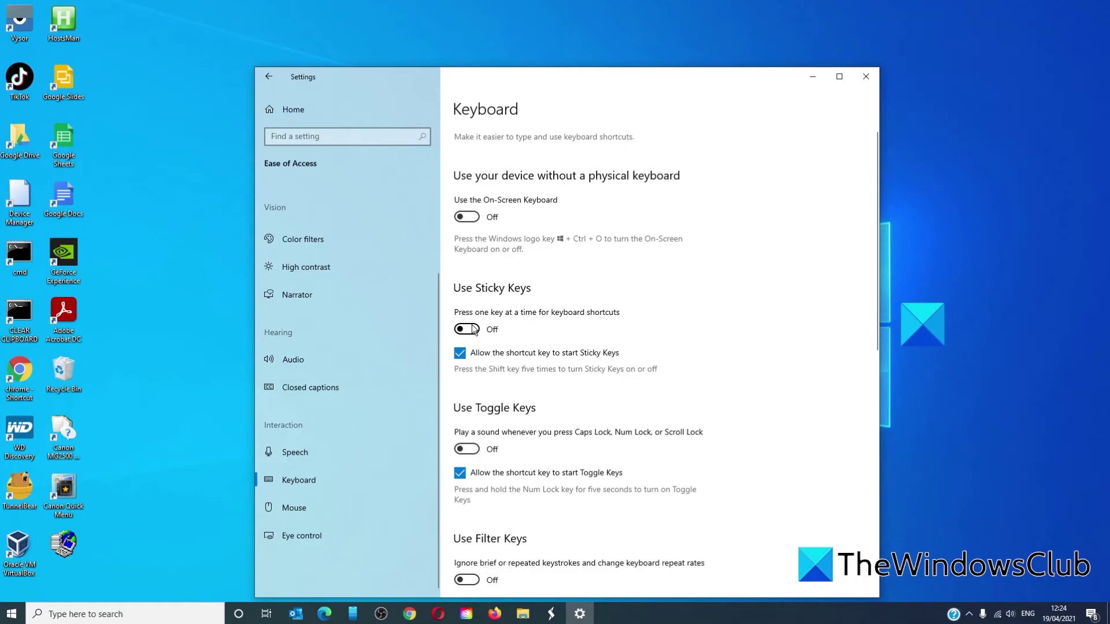
{"action": "scroll", "coordinate": [555, 426], "scroll_direction": "down", "scroll_amount": 2}
{"action": "scroll", "coordinate": [556, 426], "scroll_direction": "down", "scroll_amount": 3}
{"action": "scroll", "coordinate": [540, 374], "scroll_direction": "down", "scroll_amount": 2}
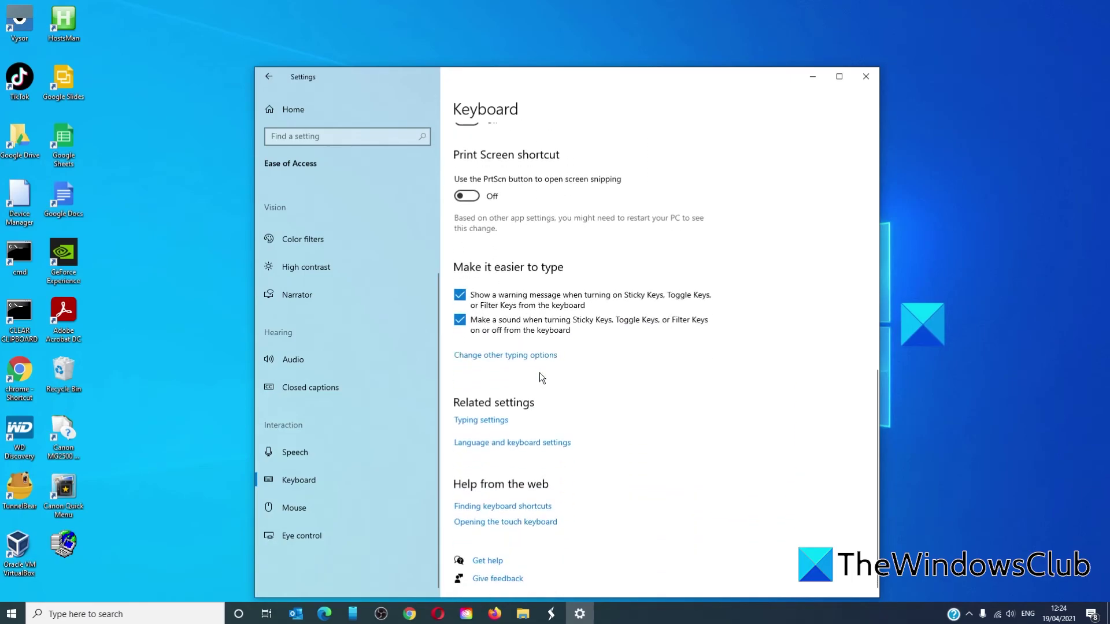
{"action": "scroll", "coordinate": [540, 373], "scroll_direction": "up", "scroll_amount": 5}
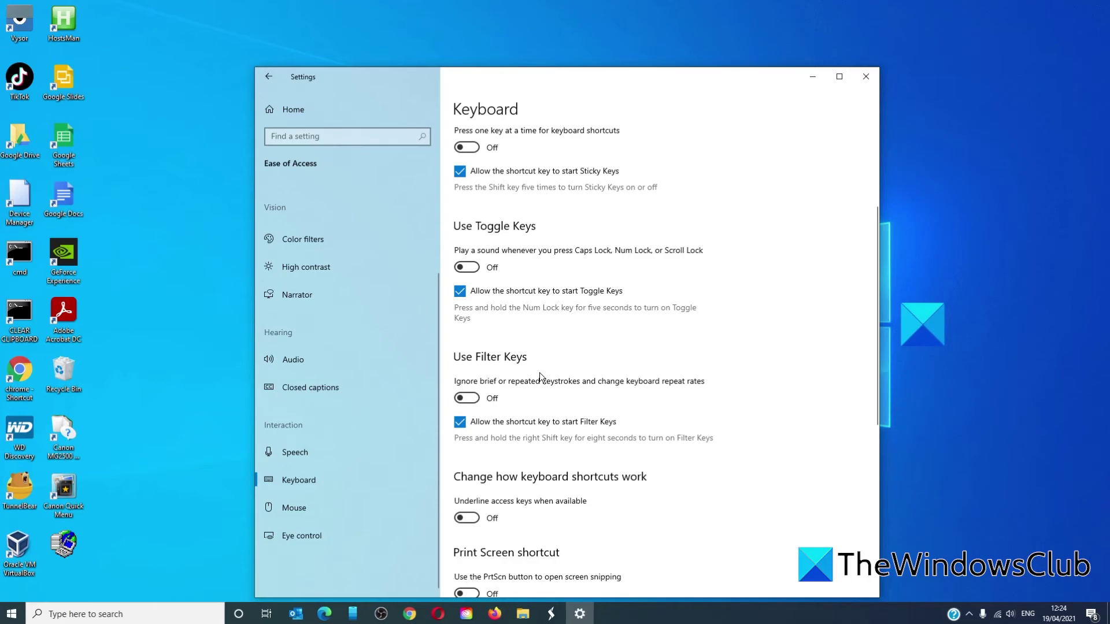
{"action": "scroll", "coordinate": [604, 392], "scroll_direction": "up", "scroll_amount": 3}
On the Mouse page switch Mouse Keys on, view the Devices mouse options, then show Eye control.
{"action": "left_click", "coordinate": [295, 507]}
{"action": "left_click", "coordinate": [465, 228]}
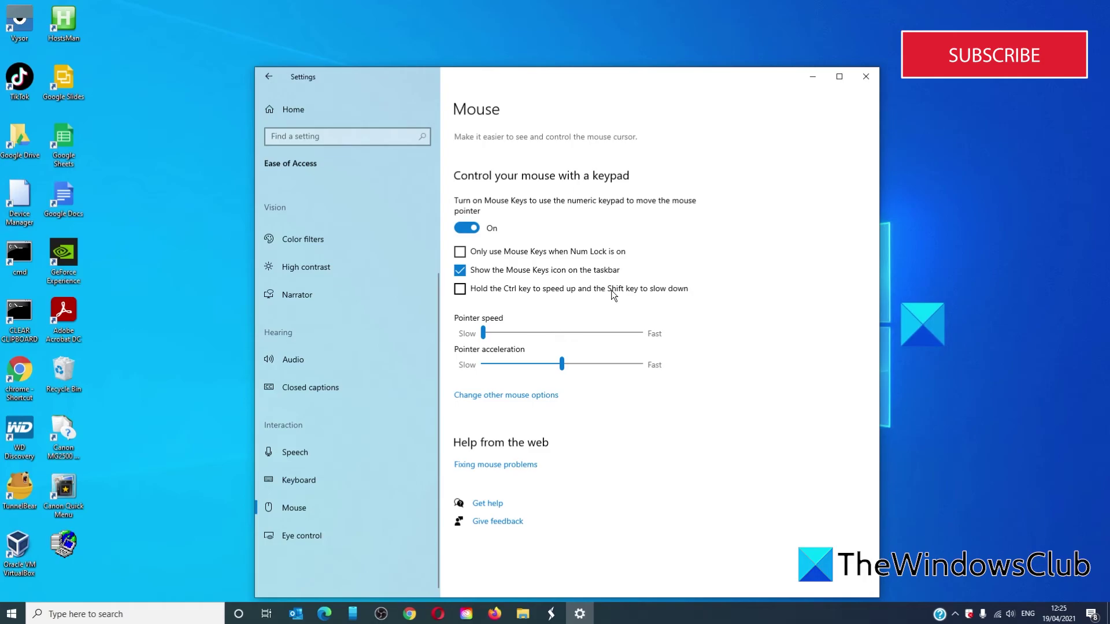
{"action": "left_click", "coordinate": [502, 394]}
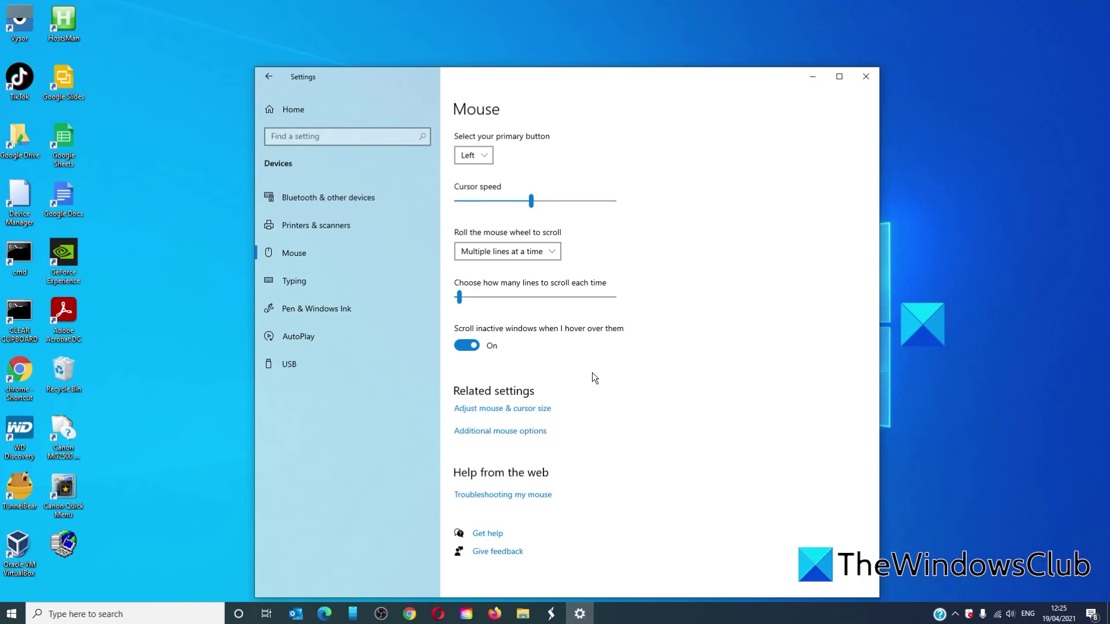
{"action": "left_click", "coordinate": [347, 534]}
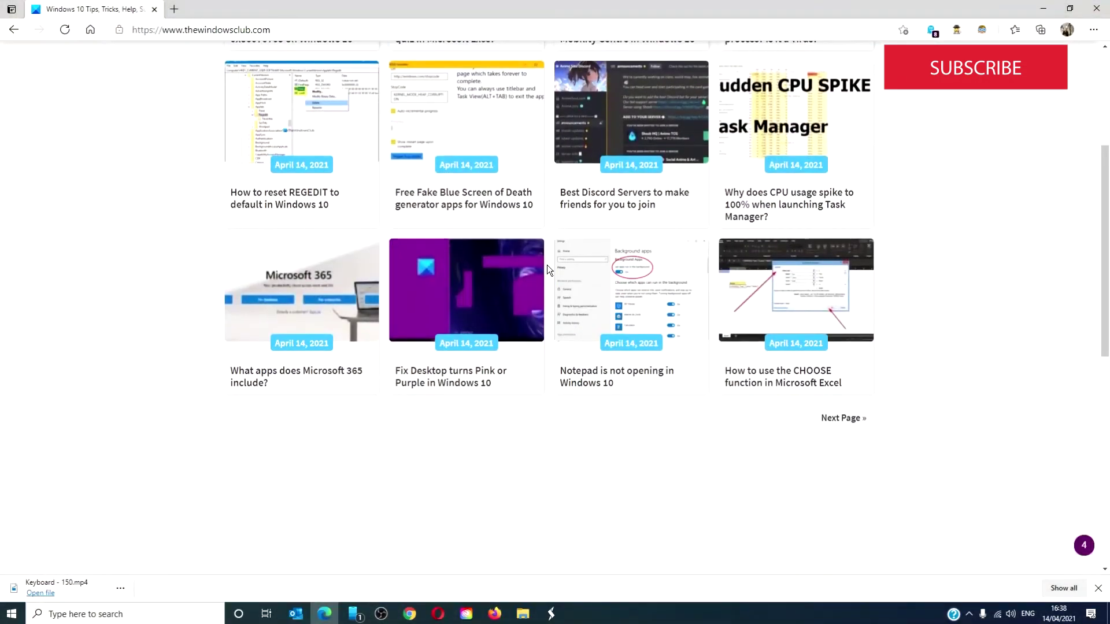
{"action": "scroll", "coordinate": [547, 265], "scroll_direction": "down", "scroll_amount": 2}
{"action": "scroll", "coordinate": [547, 265], "scroll_direction": "down", "scroll_amount": 2}
{"action": "scroll", "coordinate": [548, 271], "scroll_direction": "down", "scroll_amount": 2}
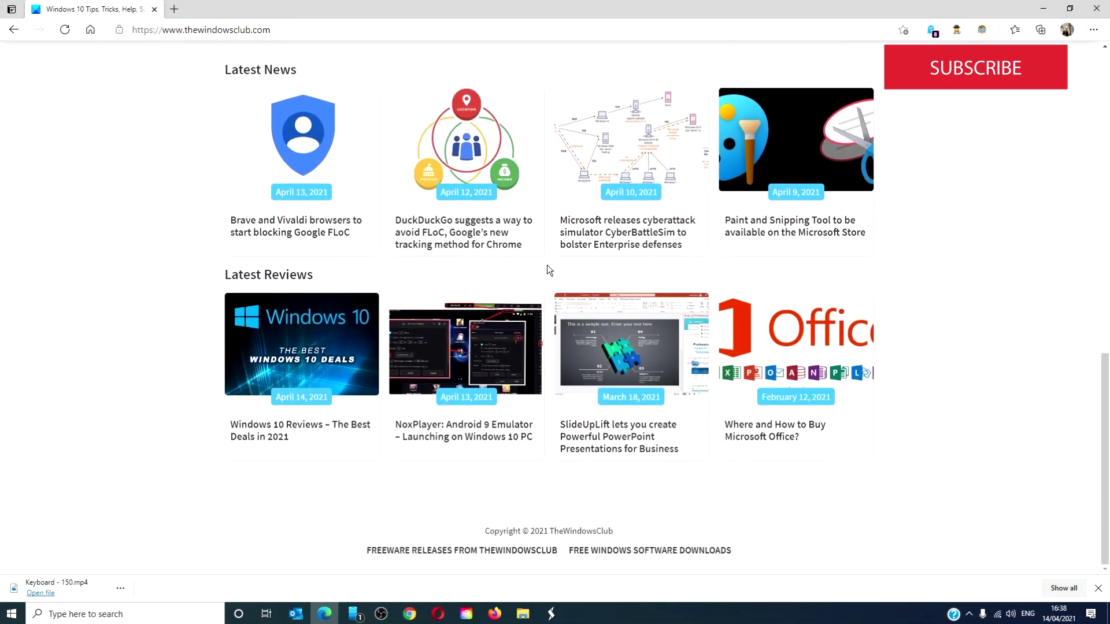
{"action": "scroll", "coordinate": [547, 270], "scroll_direction": "up", "scroll_amount": 3}
{"action": "scroll", "coordinate": [548, 270], "scroll_direction": "up", "scroll_amount": 3}
{"action": "scroll", "coordinate": [548, 271], "scroll_direction": "up", "scroll_amount": 2}
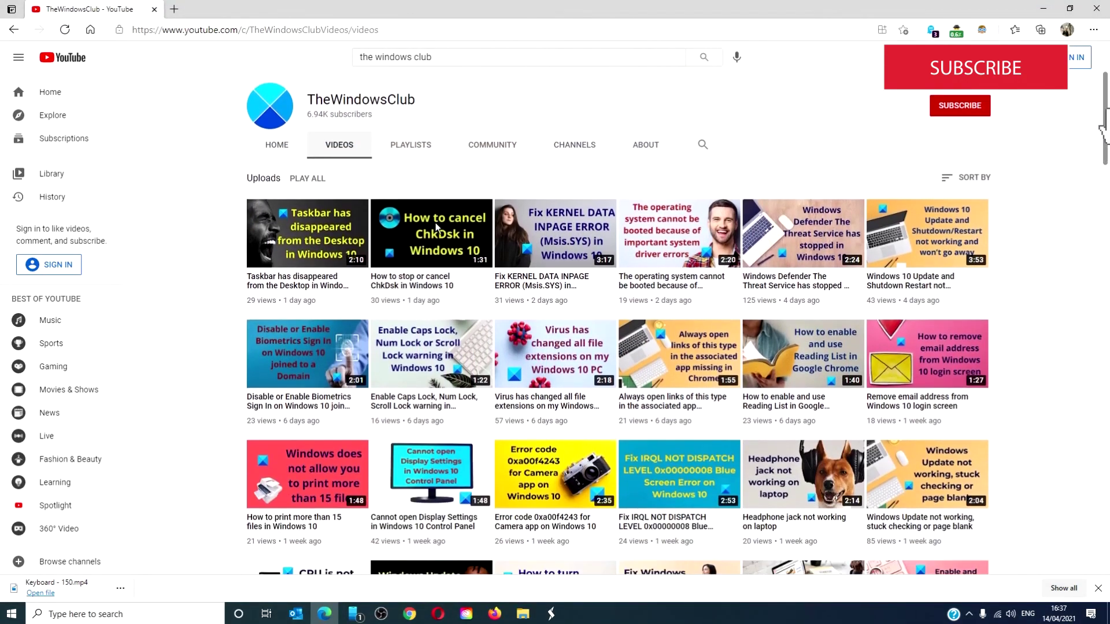
{"action": "scroll", "coordinate": [436, 227], "scroll_direction": "down", "scroll_amount": 1}
{"action": "scroll", "coordinate": [436, 227], "scroll_direction": "down", "scroll_amount": 2}
{"action": "scroll", "coordinate": [436, 227], "scroll_direction": "down", "scroll_amount": 2}
{"action": "scroll", "coordinate": [435, 227], "scroll_direction": "down", "scroll_amount": 2}
{"action": "scroll", "coordinate": [436, 227], "scroll_direction": "down", "scroll_amount": 2}
{"action": "scroll", "coordinate": [436, 228], "scroll_direction": "down", "scroll_amount": 1}
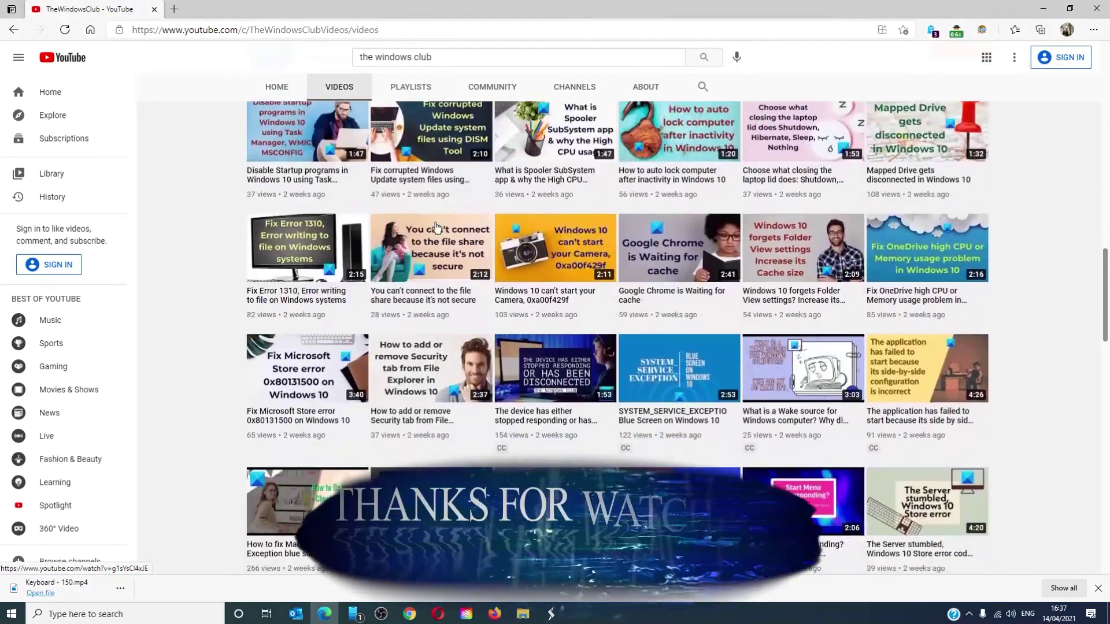